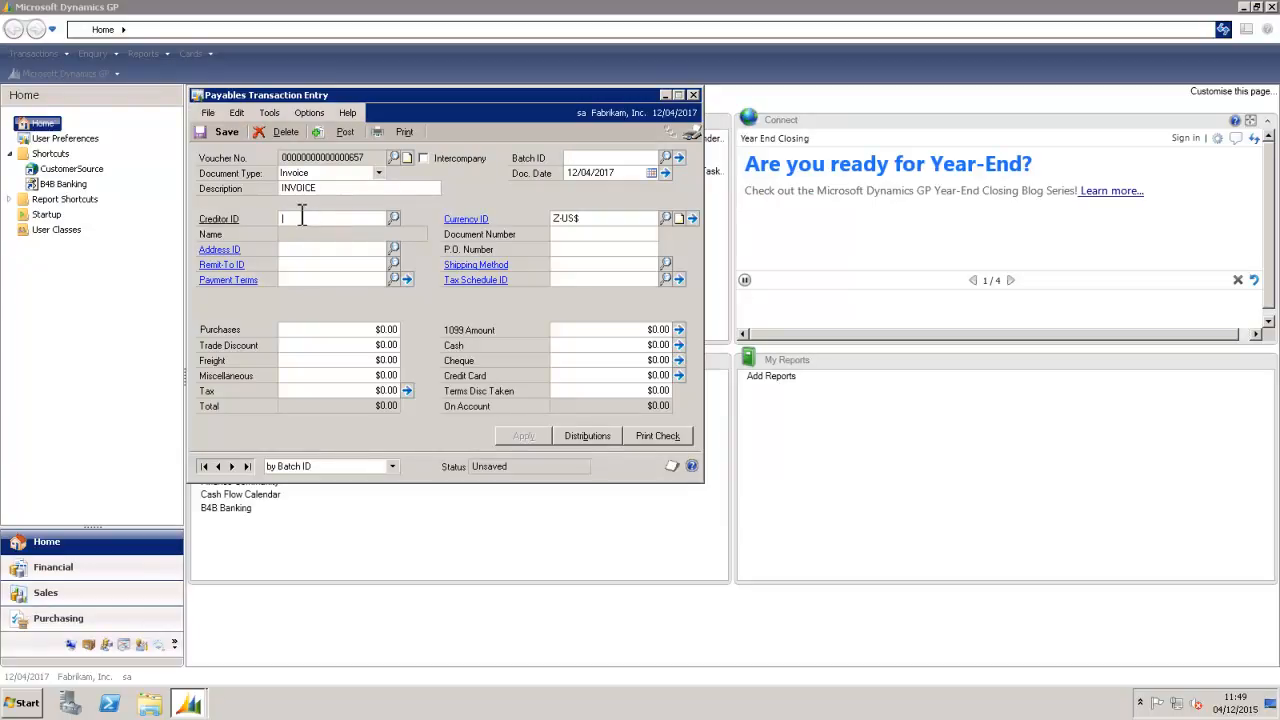
Step: Fill in the payables invoice for creditor ACETRAVE0001 with document number INV978858 and a purchases amount of $58.67
type("ACETRAVE0001")
key("Tab")
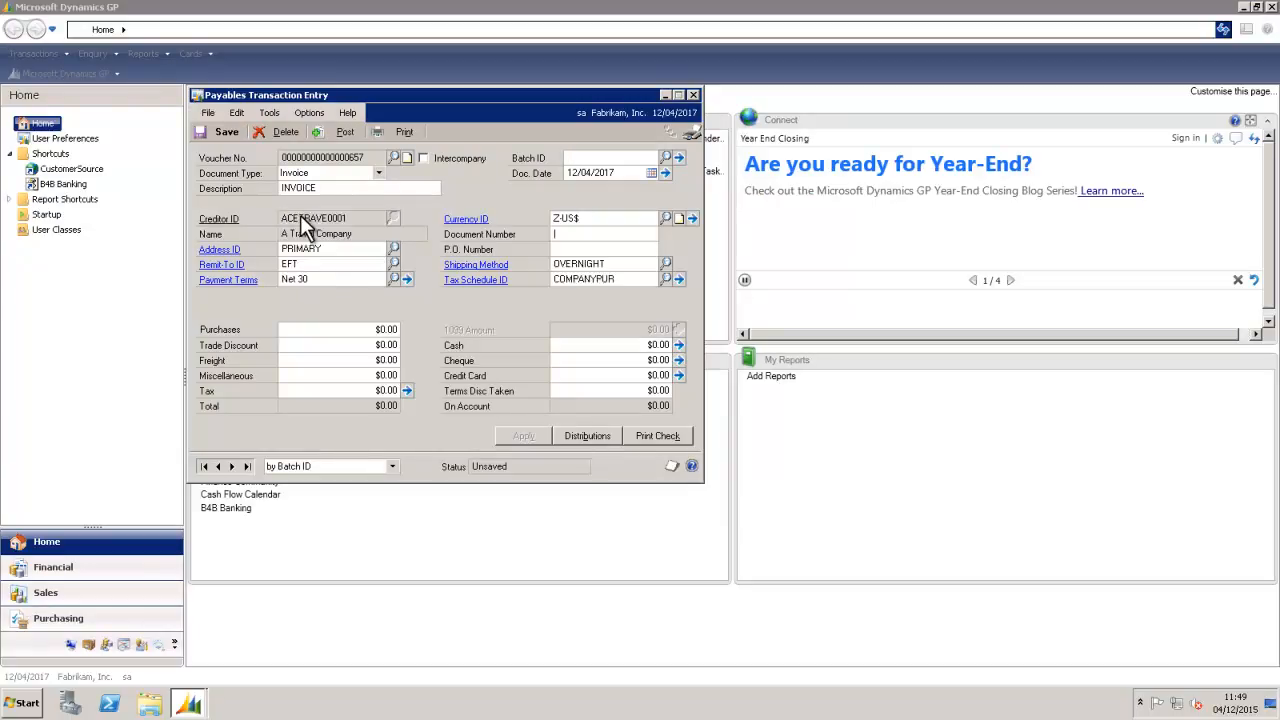
type("INV978858")
key("Tab")
left_click(352, 332)
type("58.67")
key("Tab")
Step: Post the invoice and close the transaction entry, skipping the posting reports
left_click(325, 130)
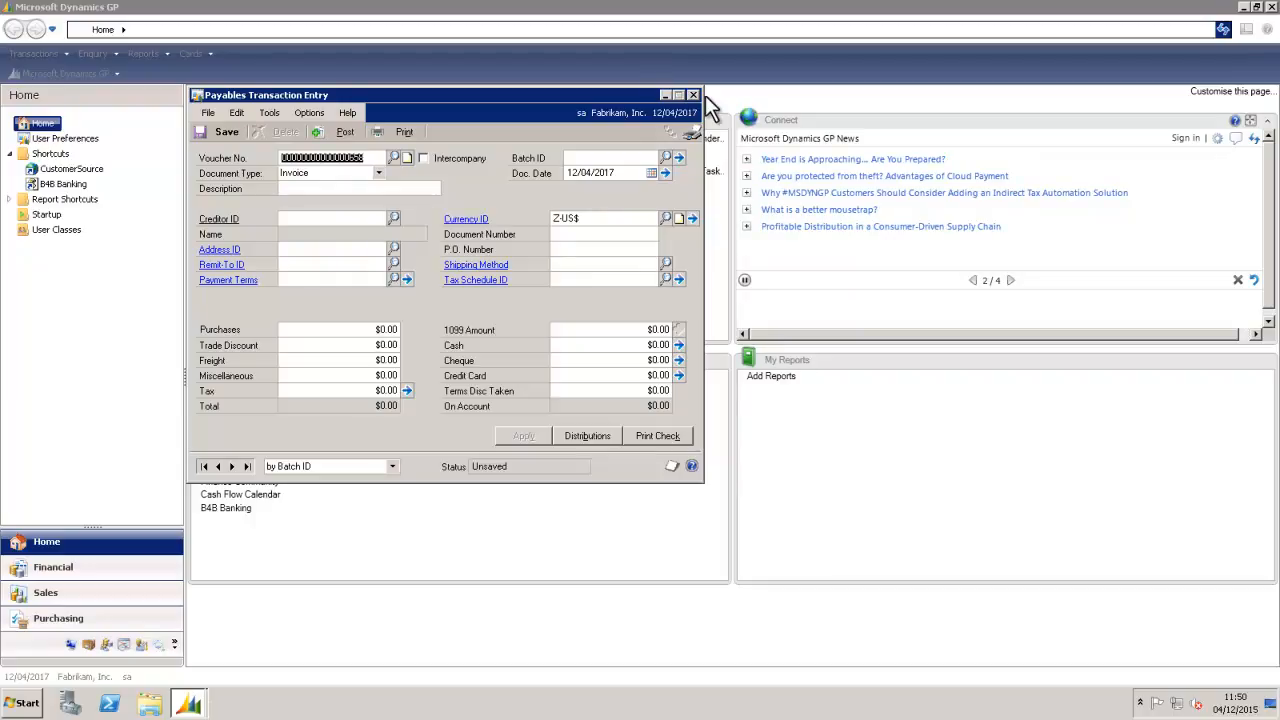
left_click(763, 478)
left_click(763, 478)
left_click(763, 478)
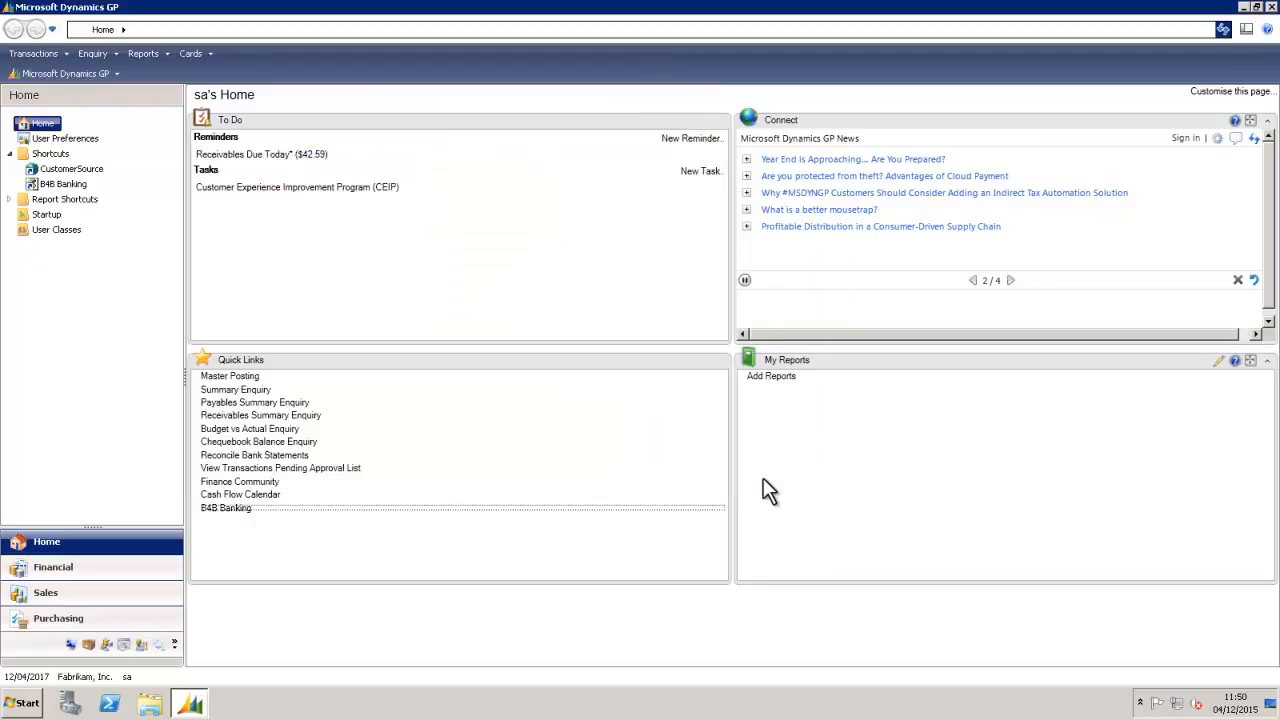
Step: Create a purchasing payables batch USDEFT with origin Computer Cheque and comment USD
left_click(30, 53)
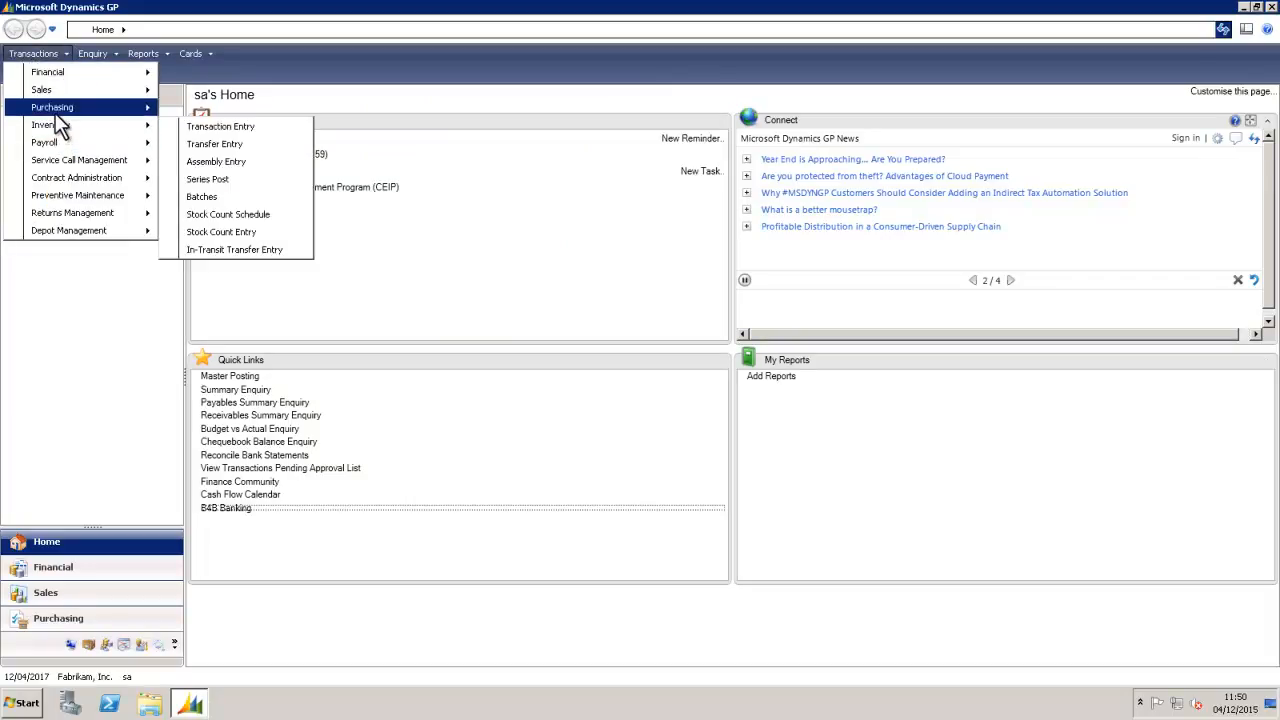
mouse_move(56, 114)
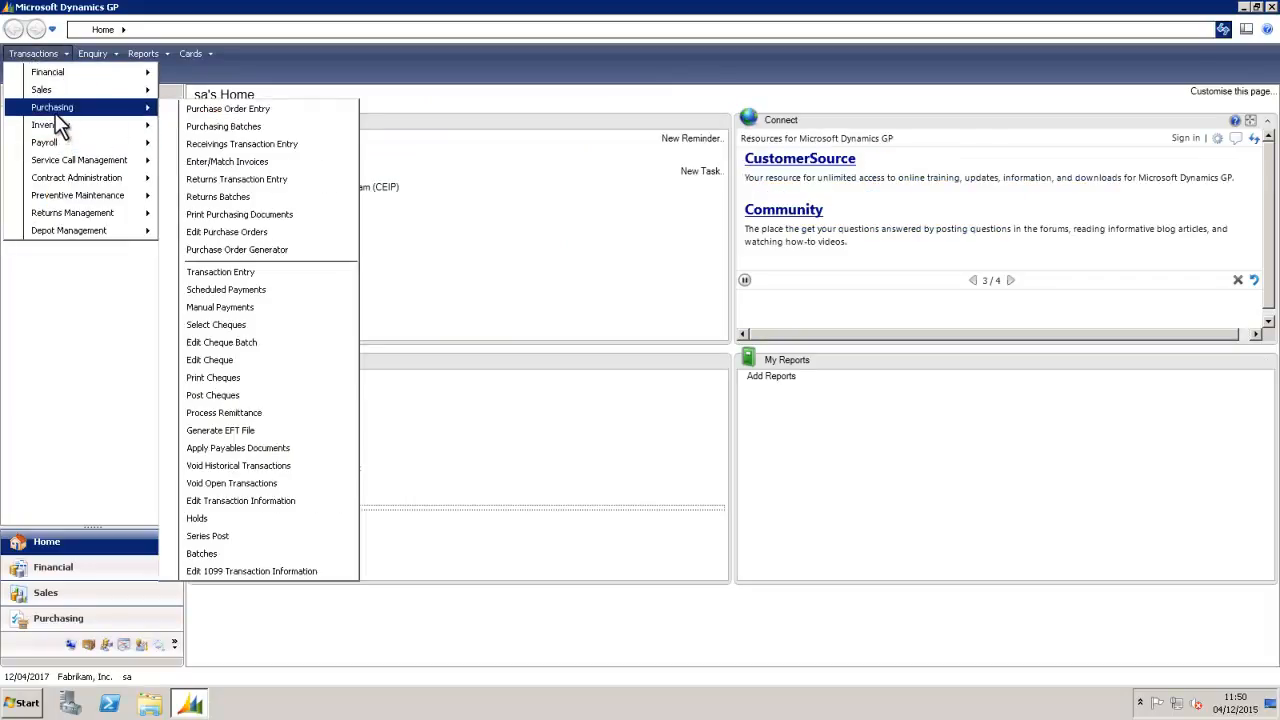
left_click(226, 552)
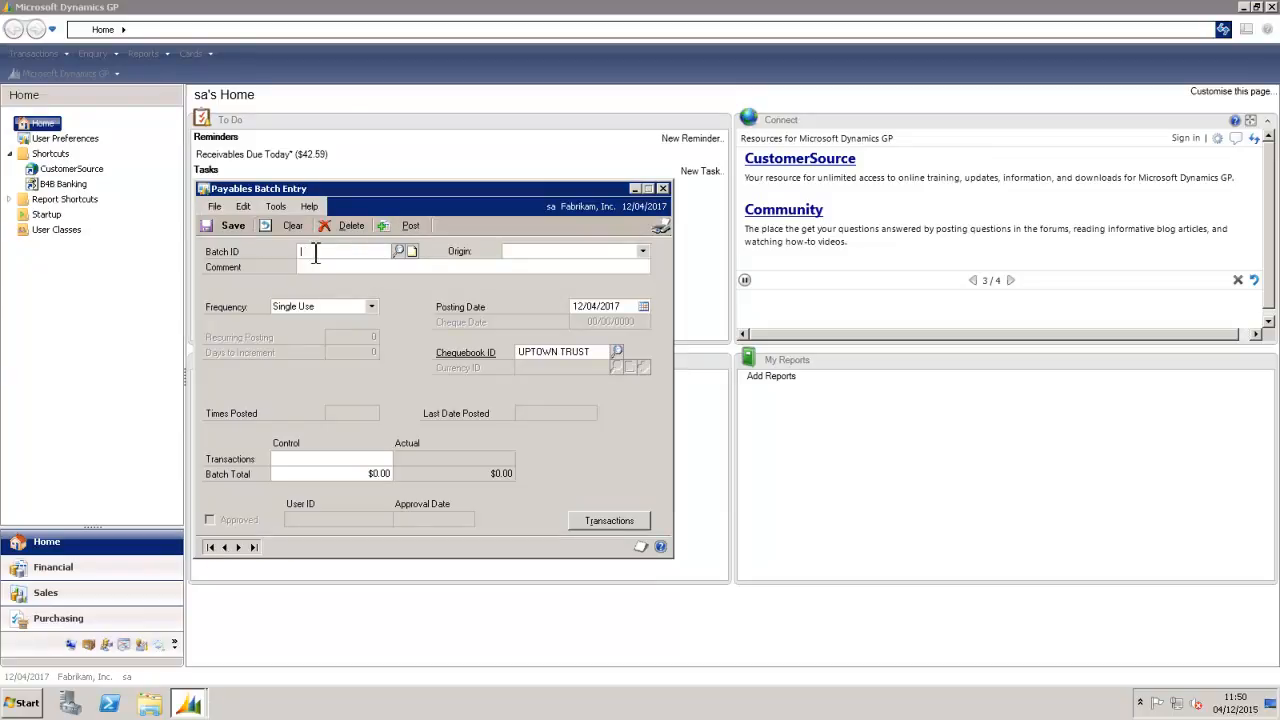
type("USDEFT")
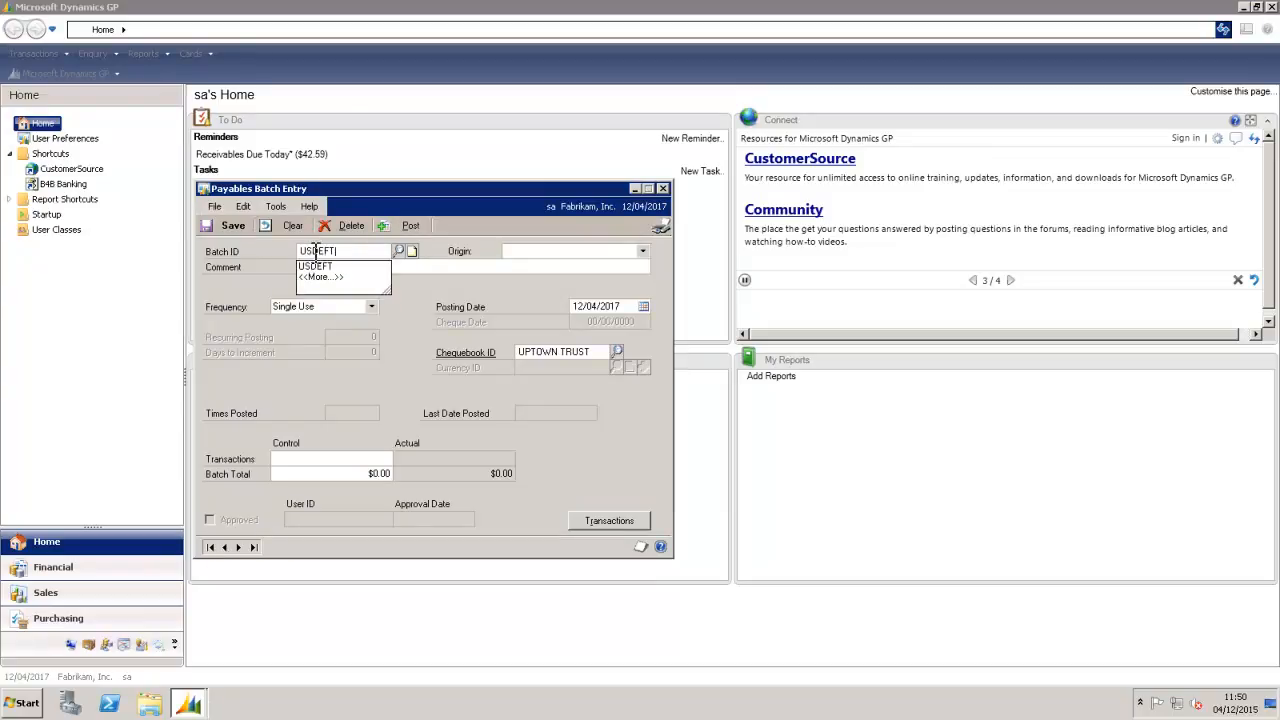
key("Tab")
left_click(591, 257)
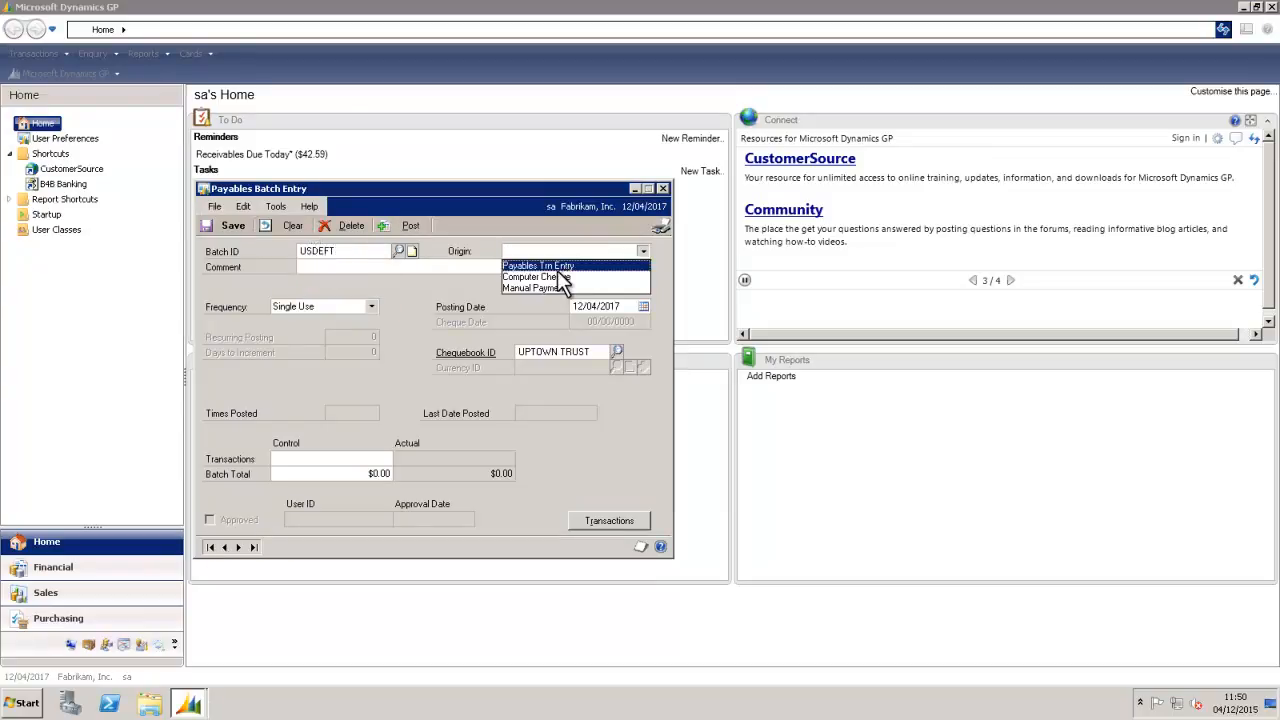
left_click(563, 278)
key("Tab")
type("USD")
key("Tab")
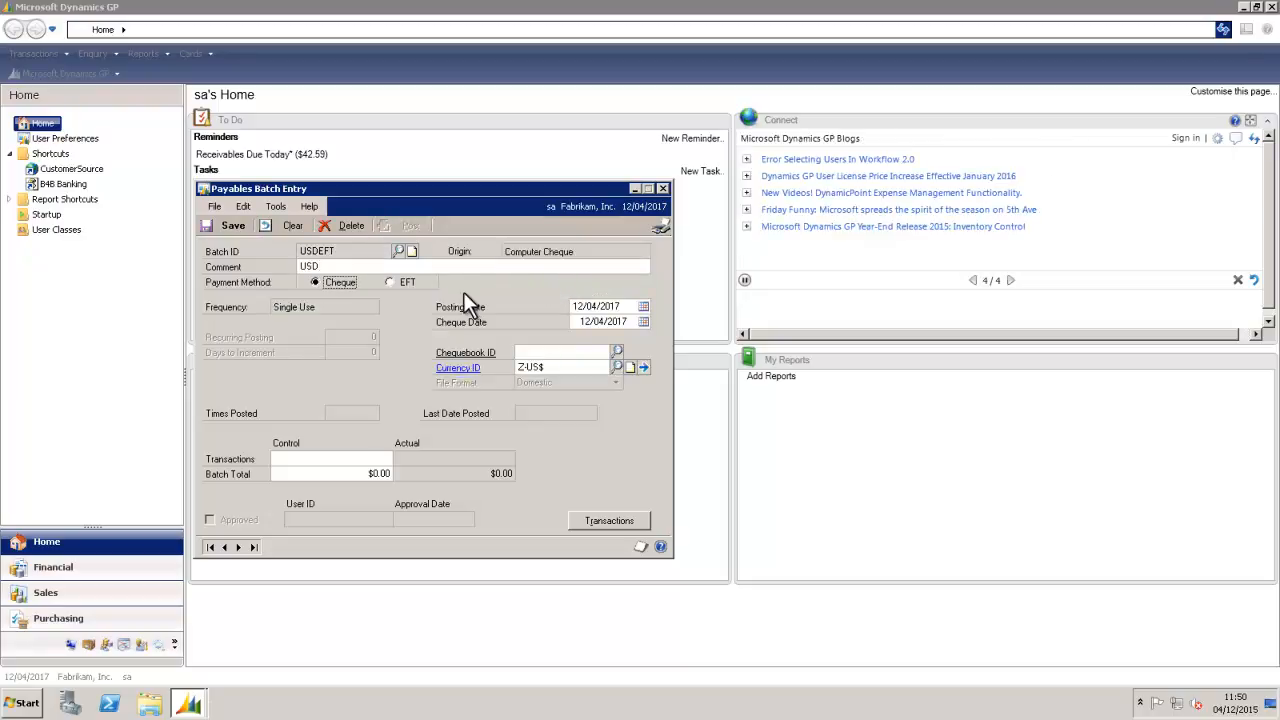
Step: Set the batch's payment method to EFT and its chequebook to UPTOWN TRUST
left_click(390, 283)
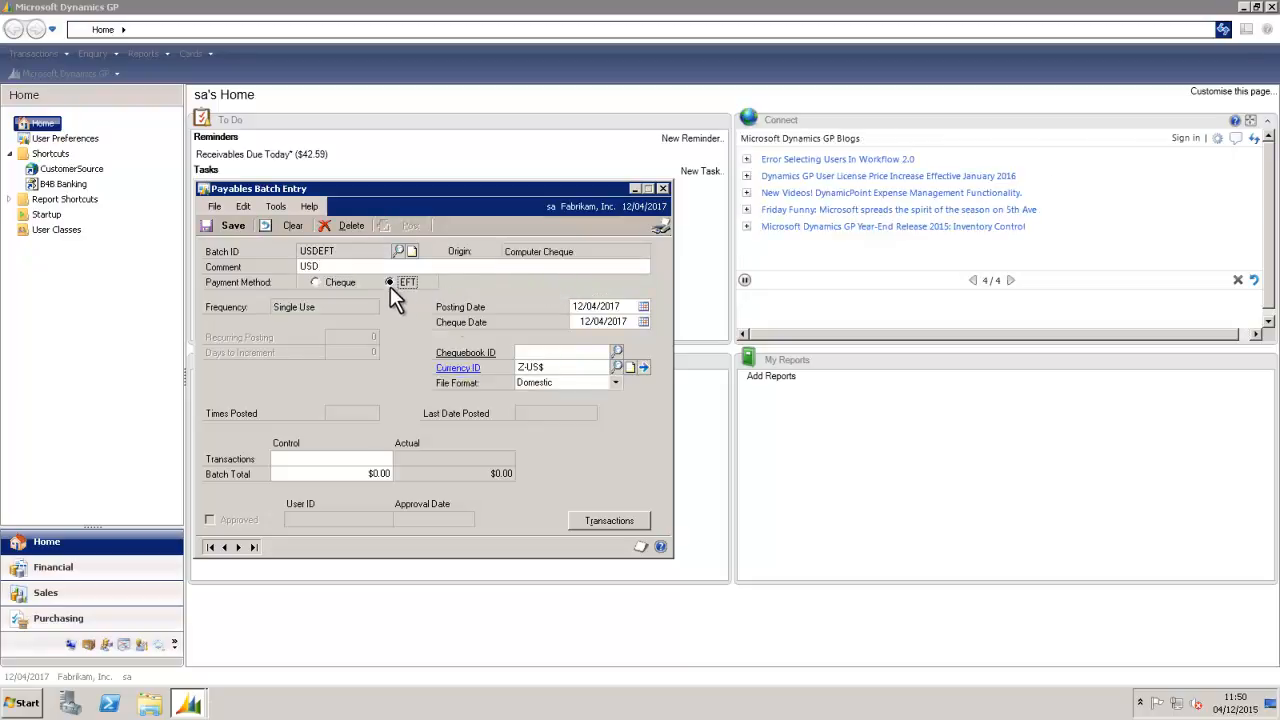
left_click(616, 351)
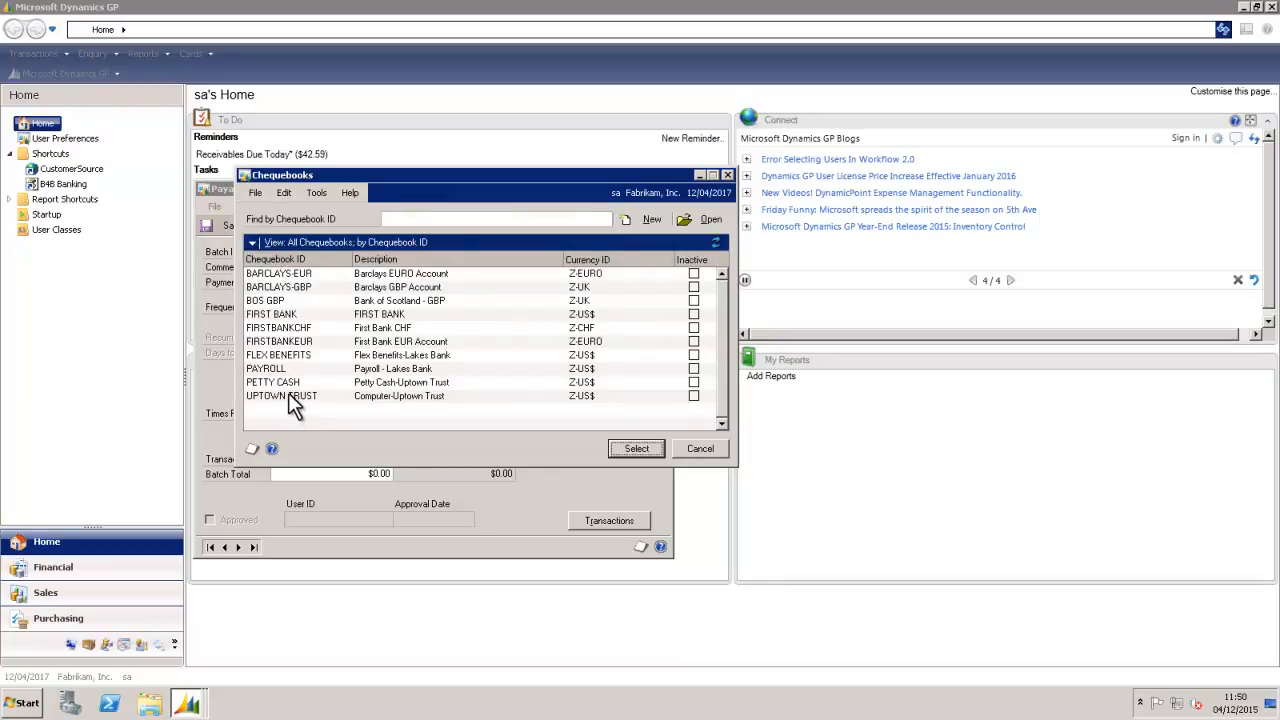
double_click(288, 395)
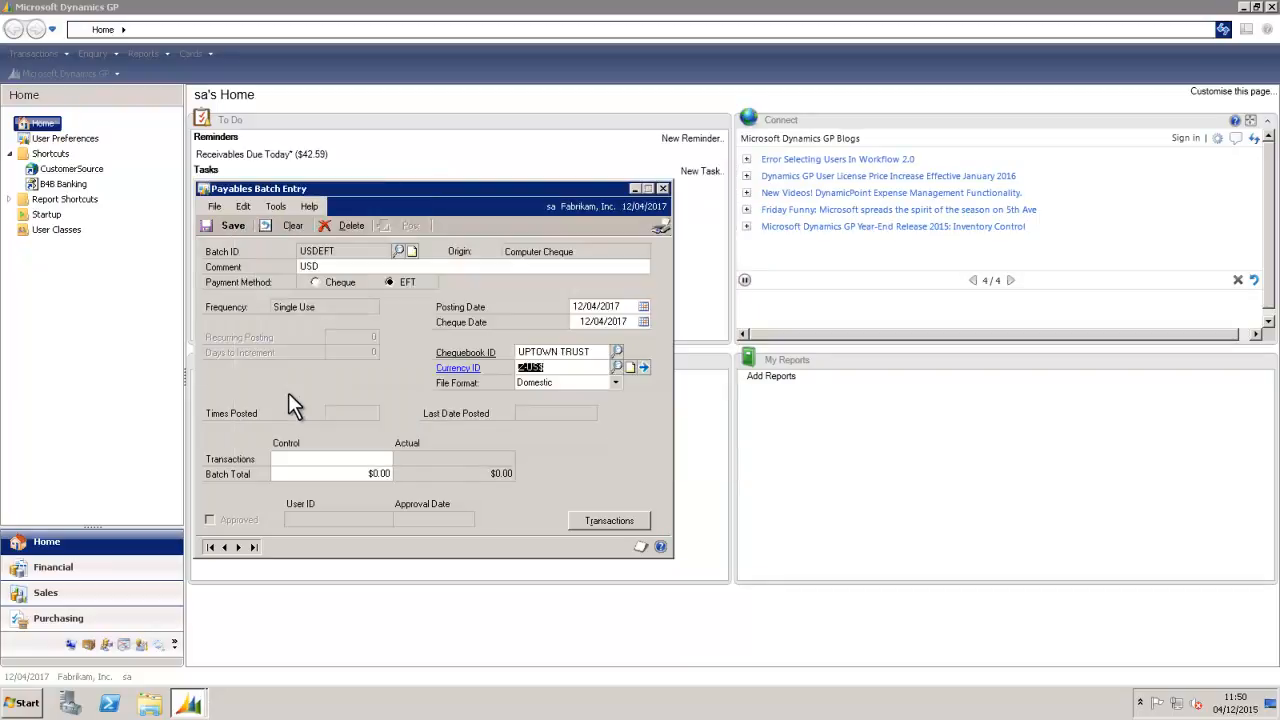
Step: Go from batch USDEFT to Select Payables Cheques and build the batch for all creditors
left_click(587, 518)
left_click(577, 305)
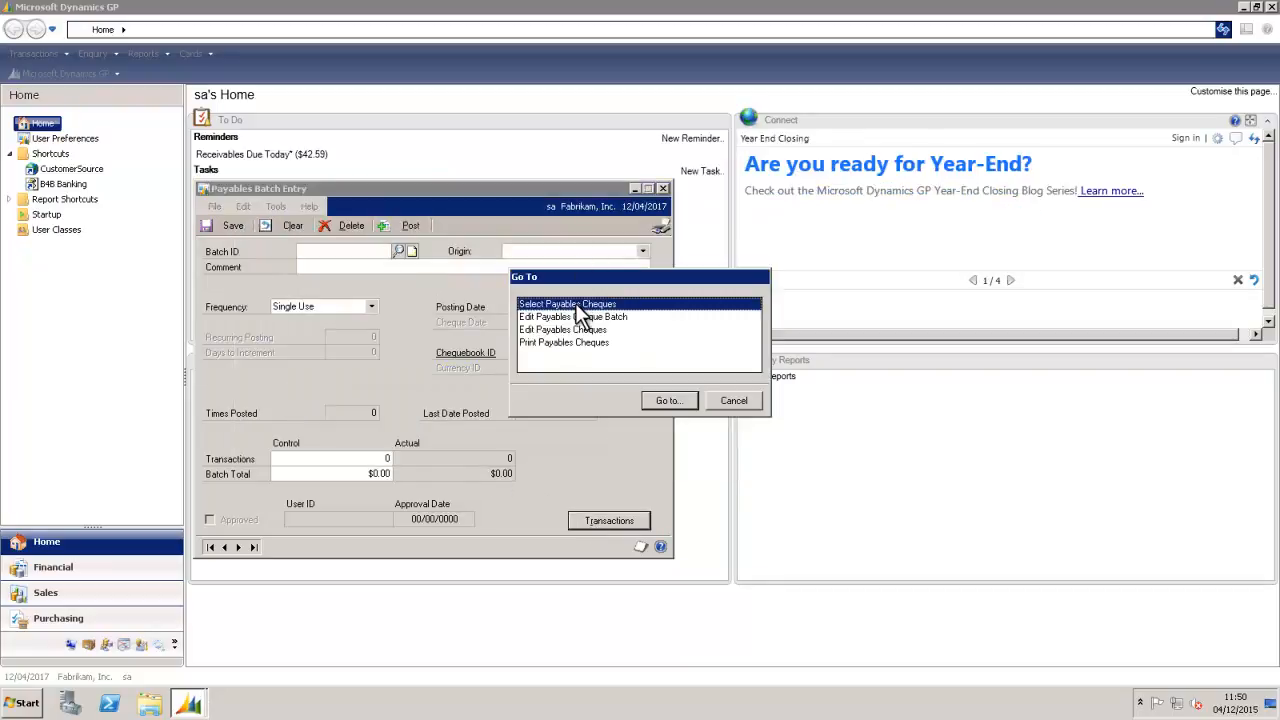
double_click(577, 305)
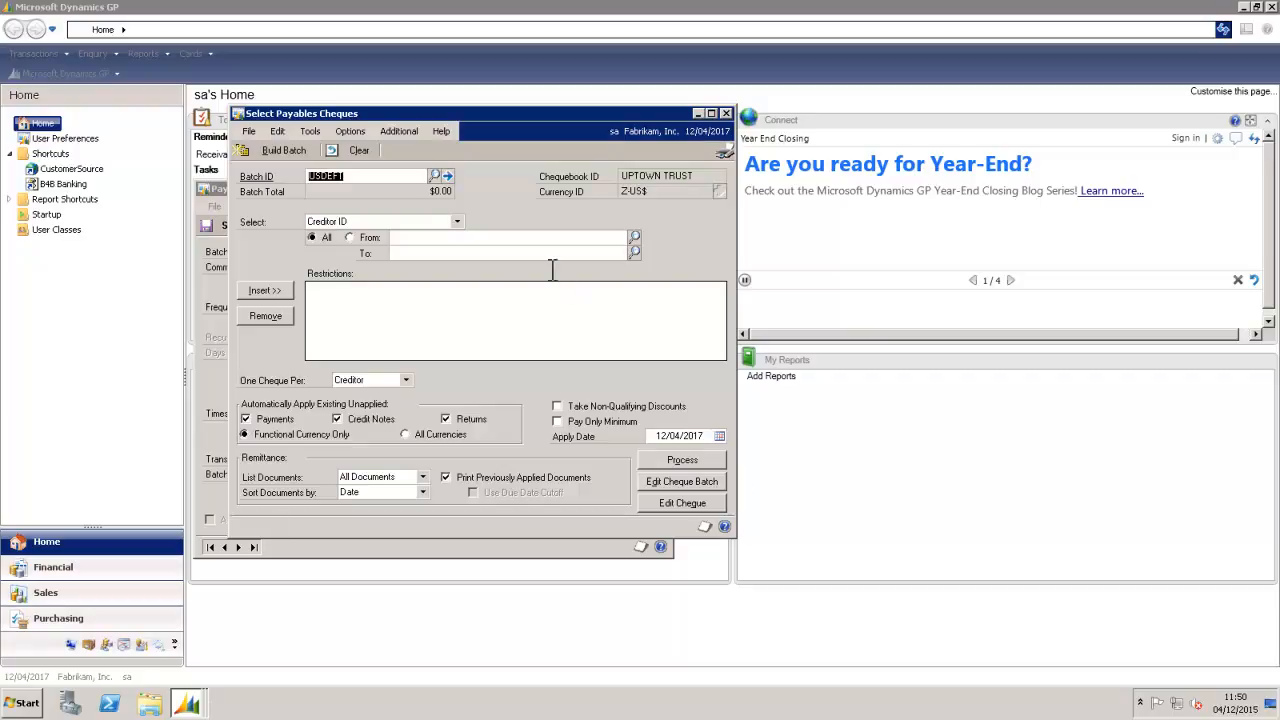
left_click(282, 150)
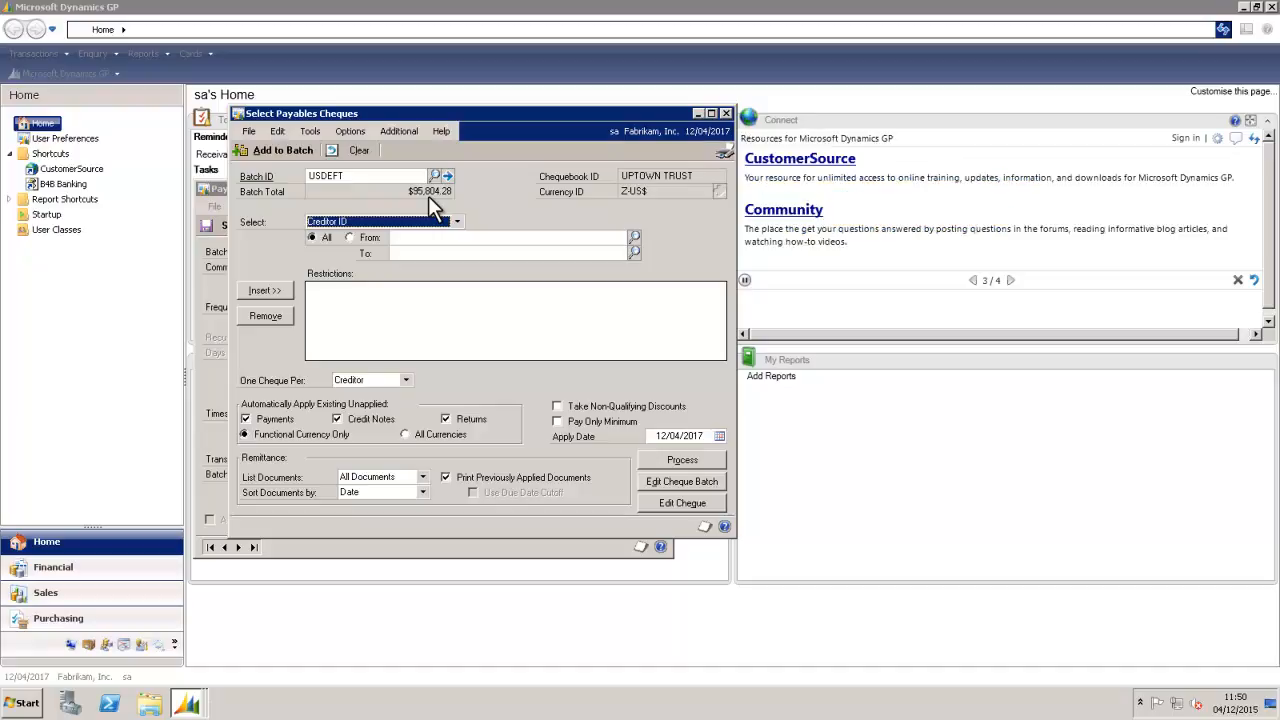
Step: Process the USDEFT cheque run and process its payables remittance with the Post option
left_click(685, 460)
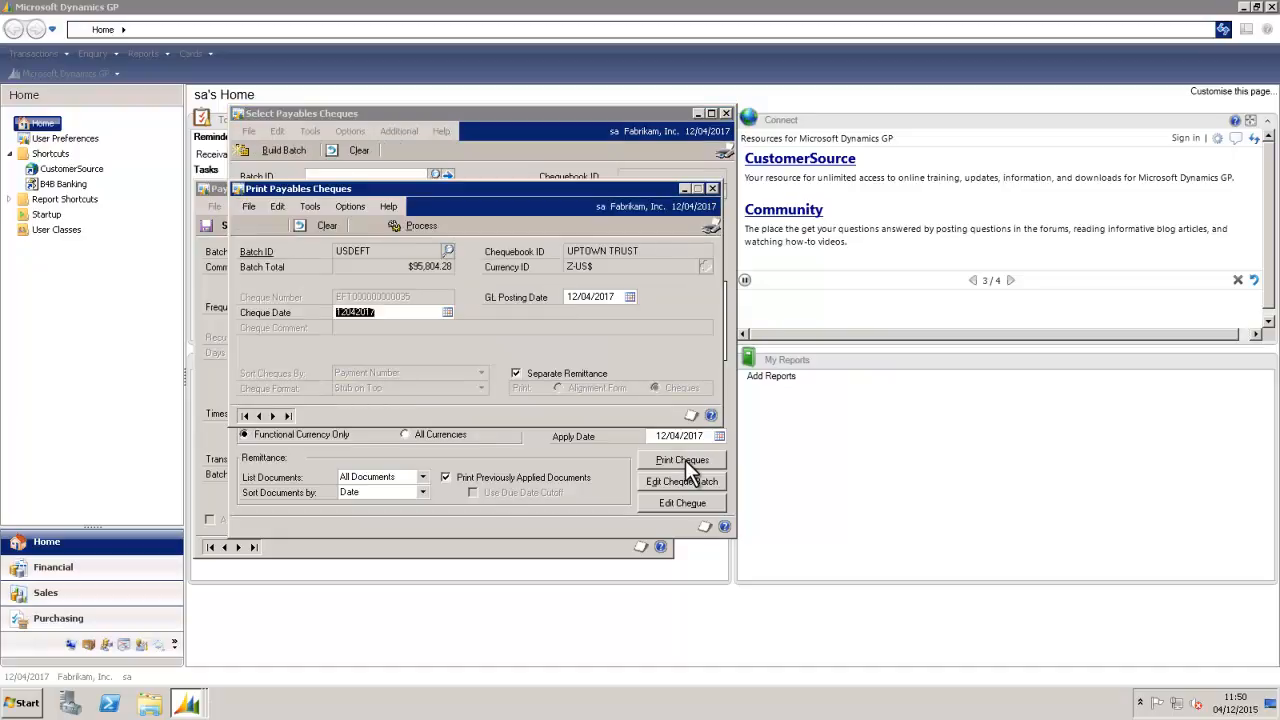
left_click(415, 228)
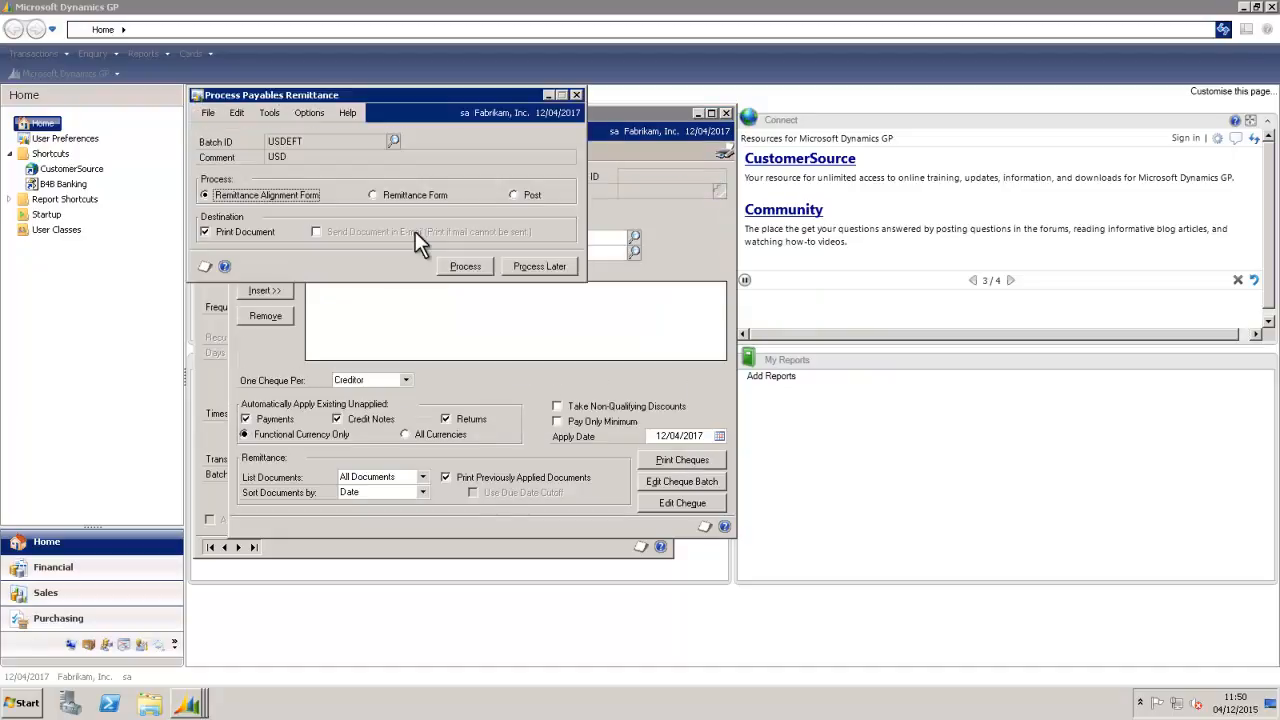
left_click(514, 194)
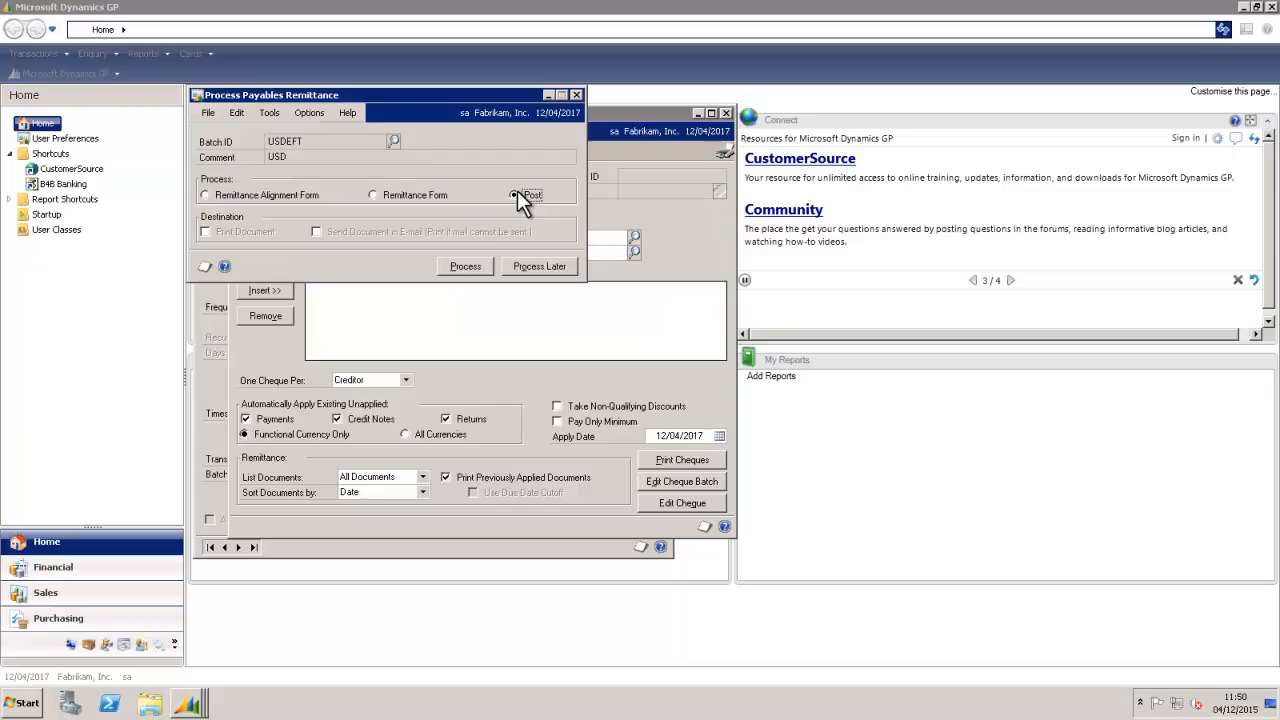
left_click(458, 266)
left_click(597, 397)
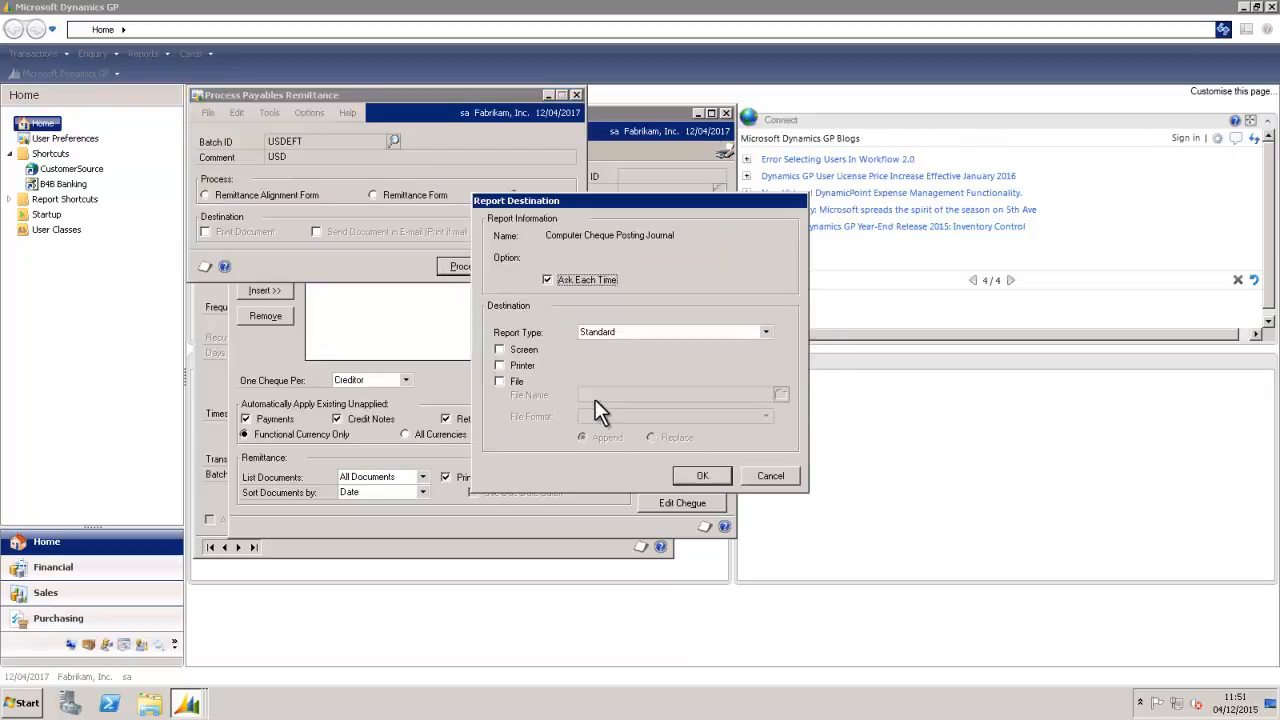
Step: Output the Computer Cheque Posting Journal to the screen and cancel the remaining posting reports
left_click(502, 349)
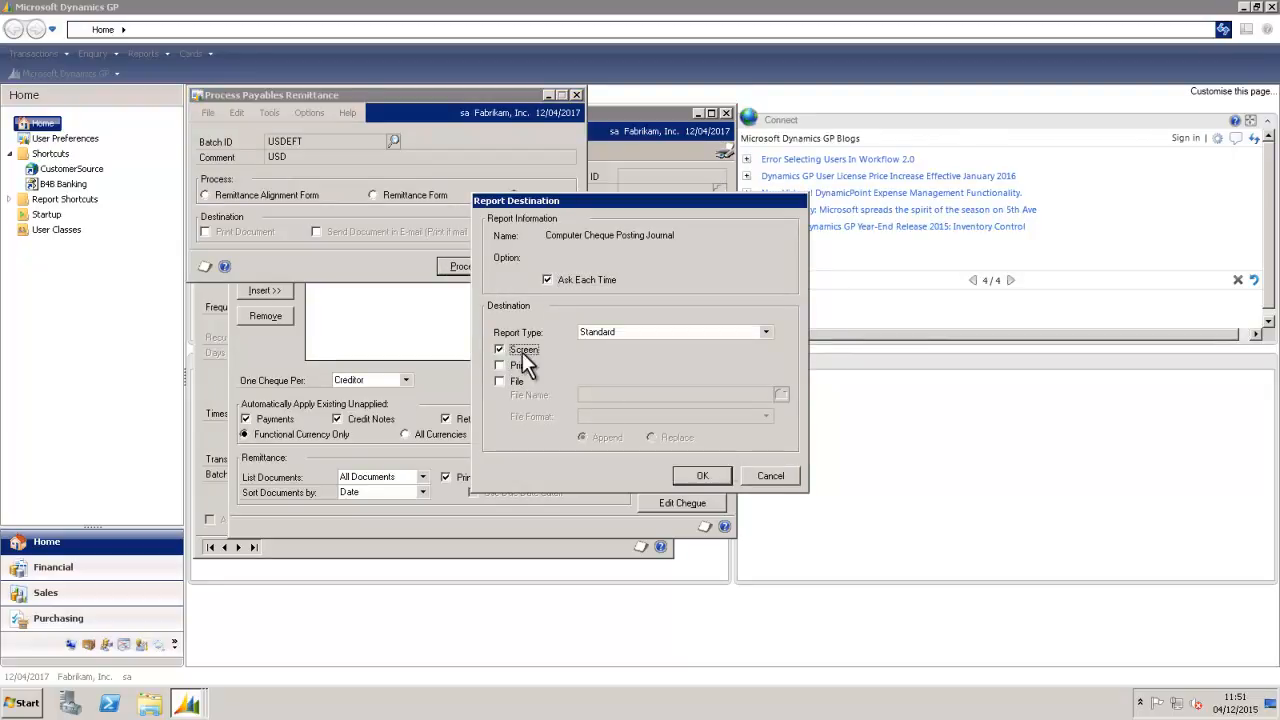
left_click(720, 473)
left_click(767, 478)
left_click(767, 478)
left_click(767, 478)
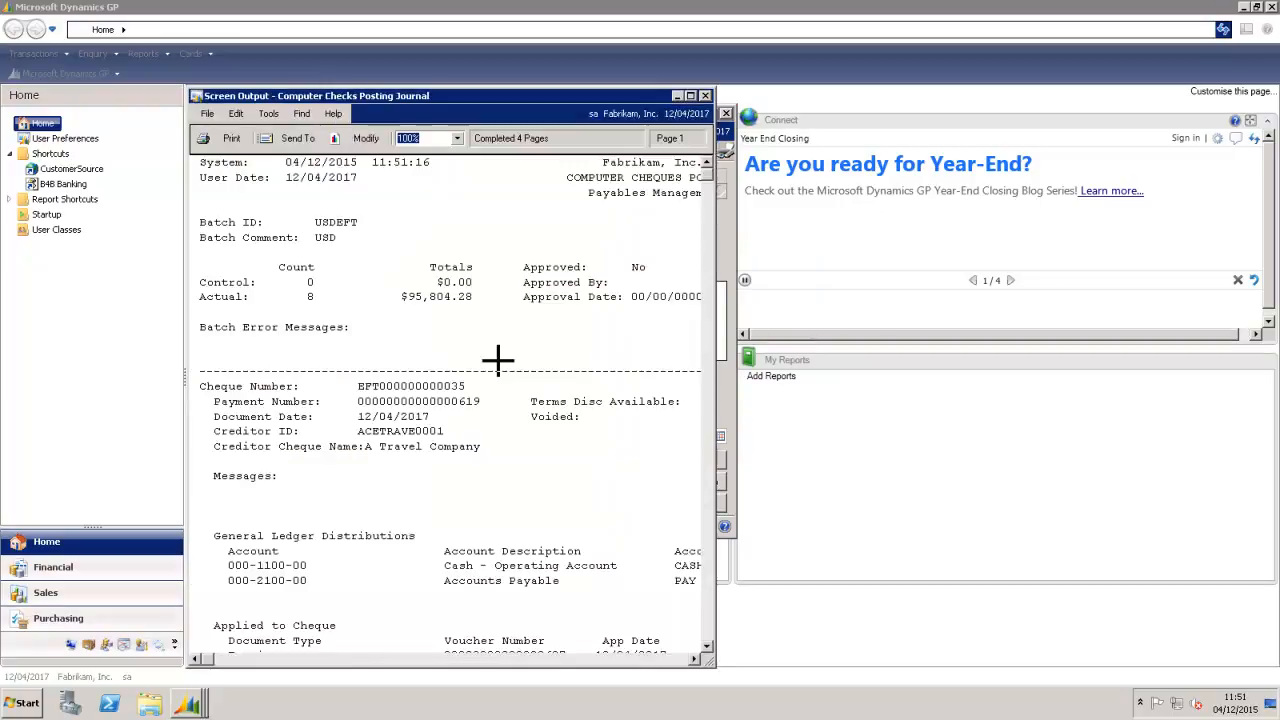
Step: Review the cheques in the Computer Checks Posting Journal, and close it together with the cheque selection and batch entry windows
left_click(708, 576)
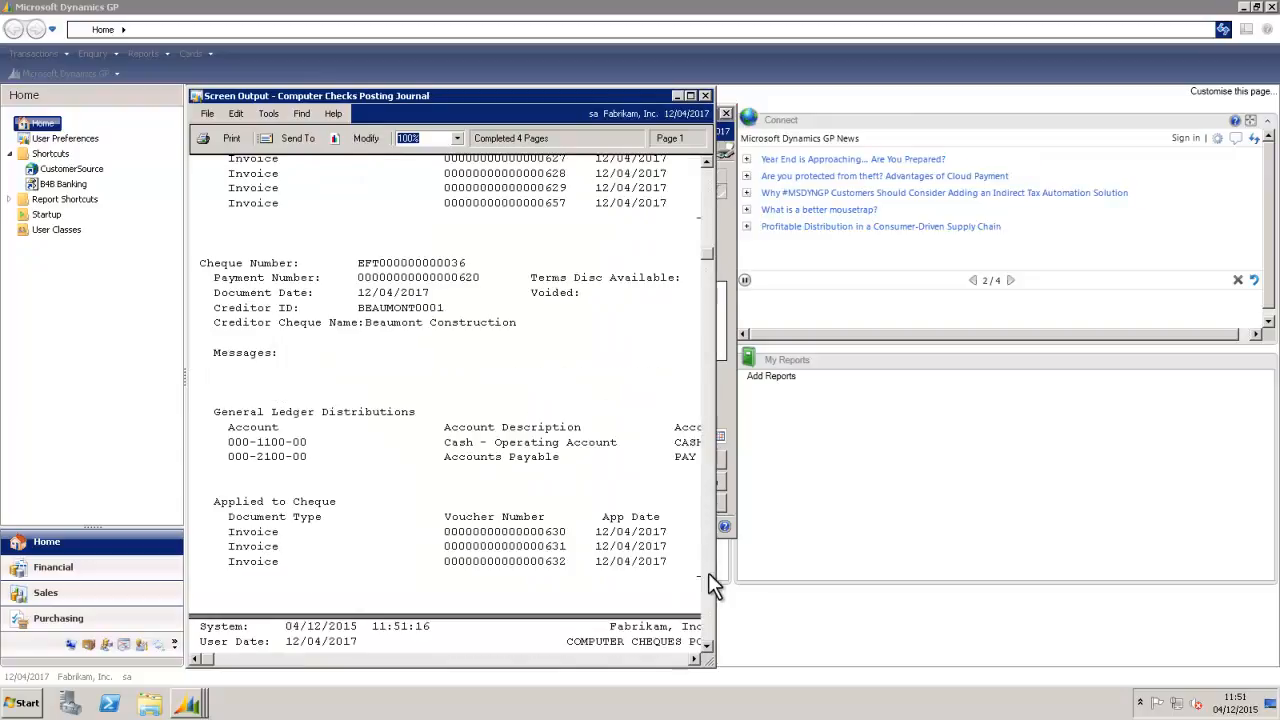
left_click(708, 576)
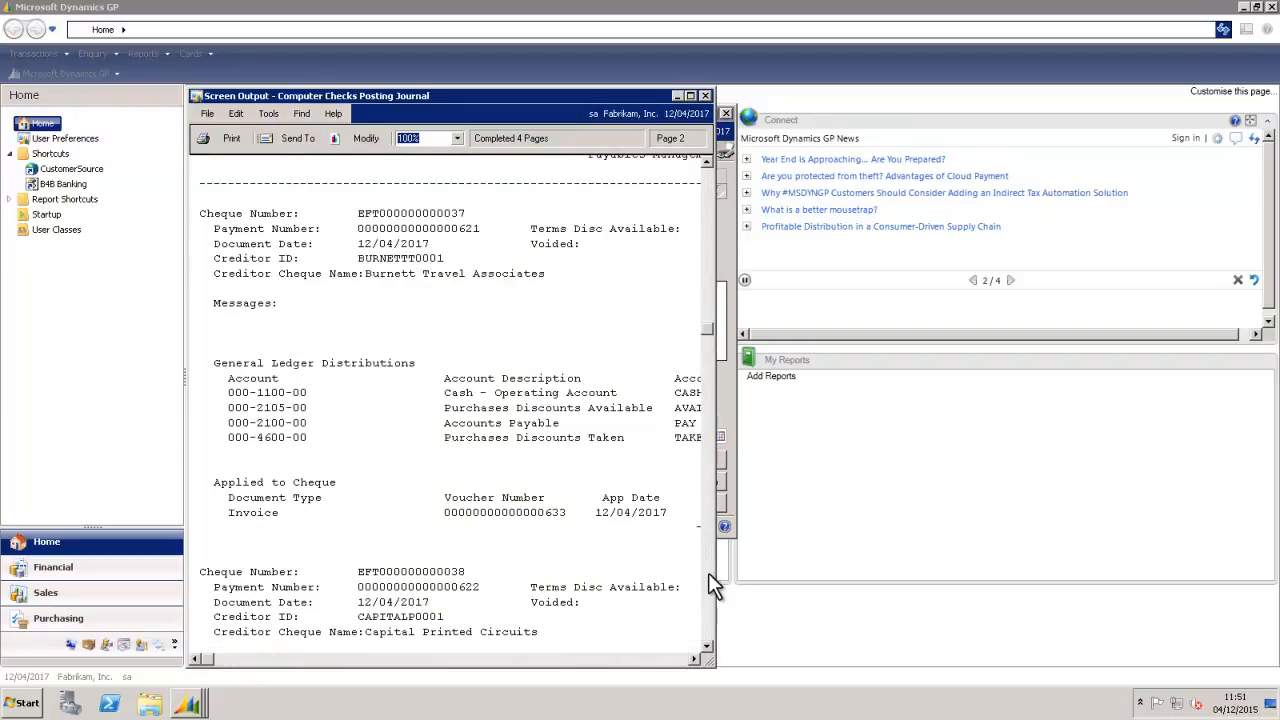
left_click(708, 576)
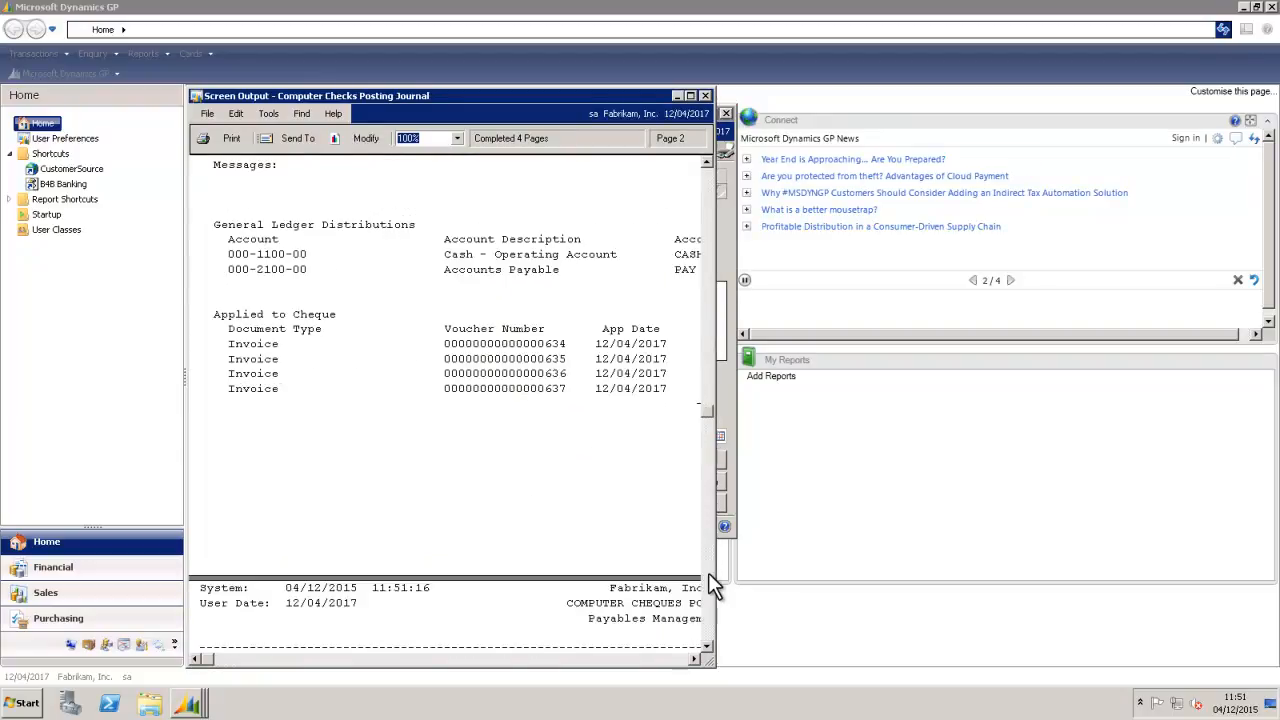
left_click(705, 96)
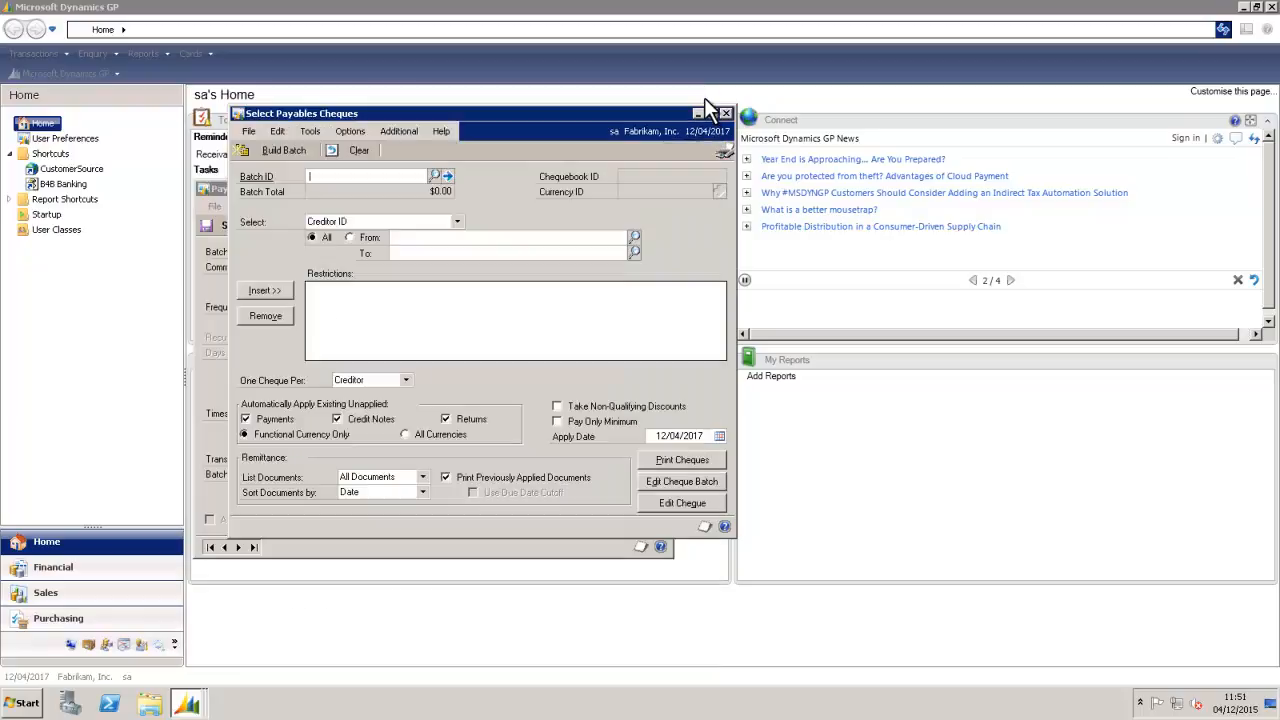
left_click(727, 110)
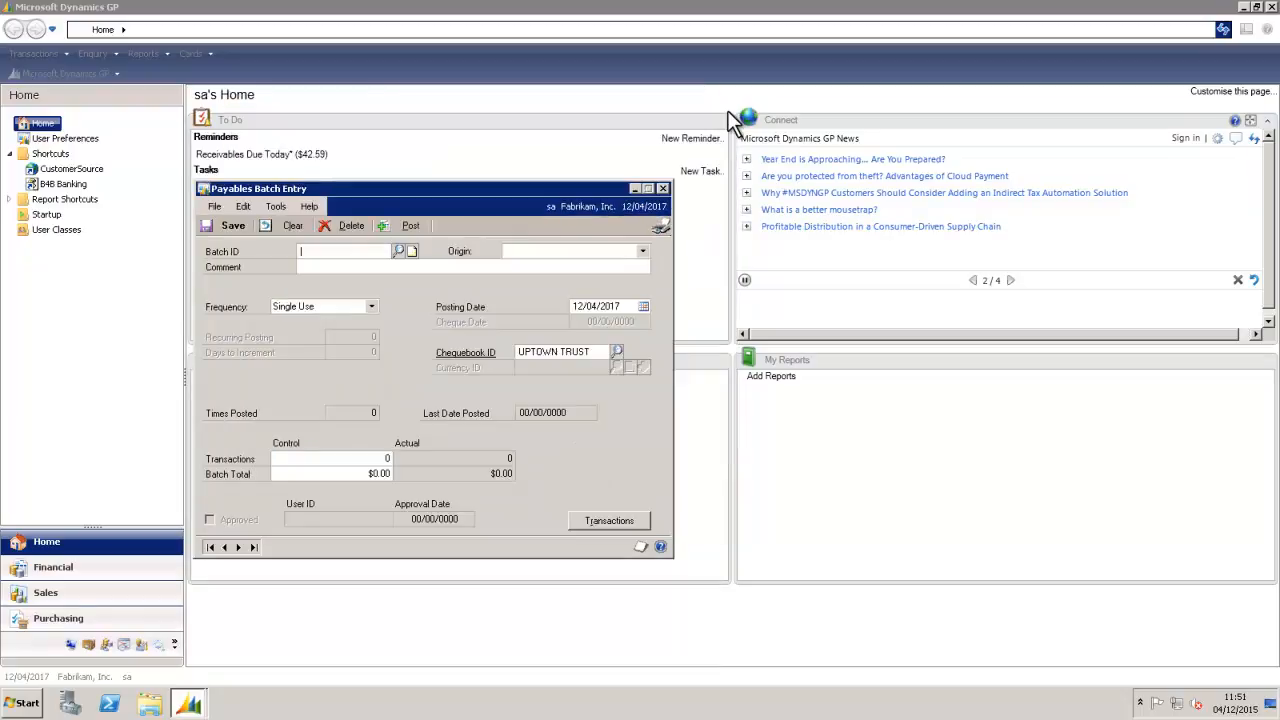
left_click(663, 188)
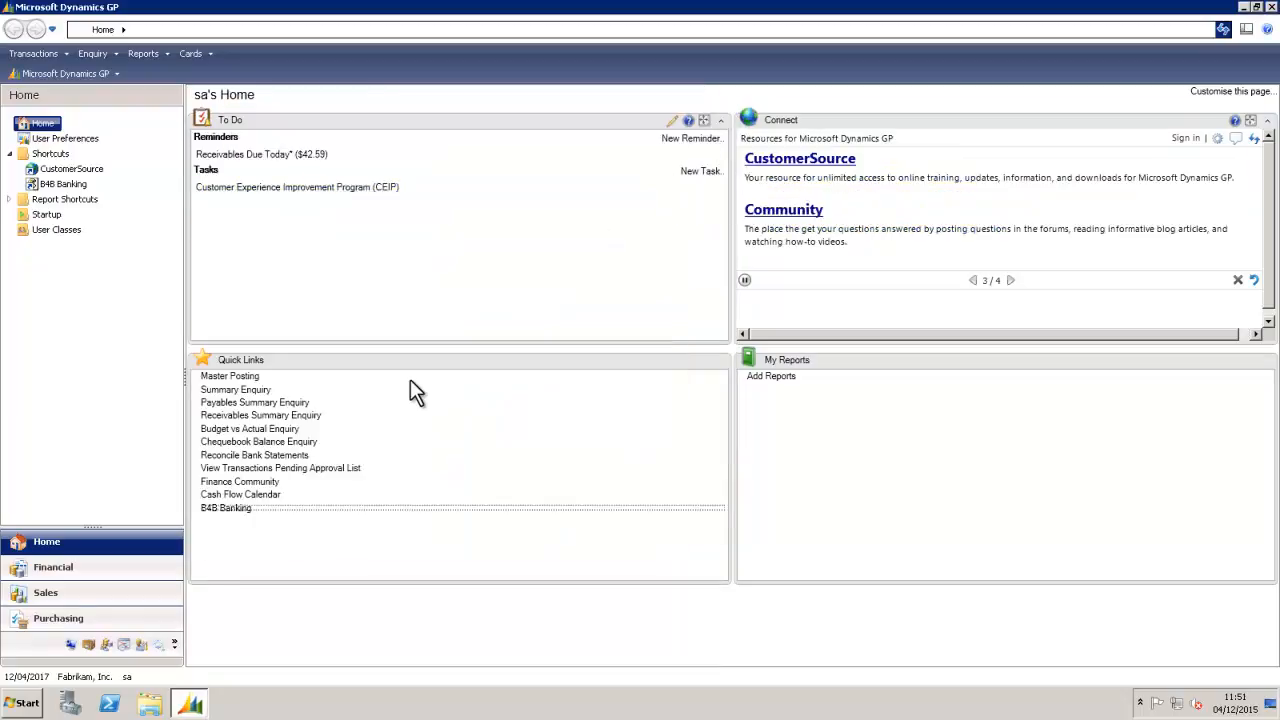
Step: Open BankLinks for Business for company TWO - Fabrikam, Inc. and start Extract Host Payments
left_click(231, 510)
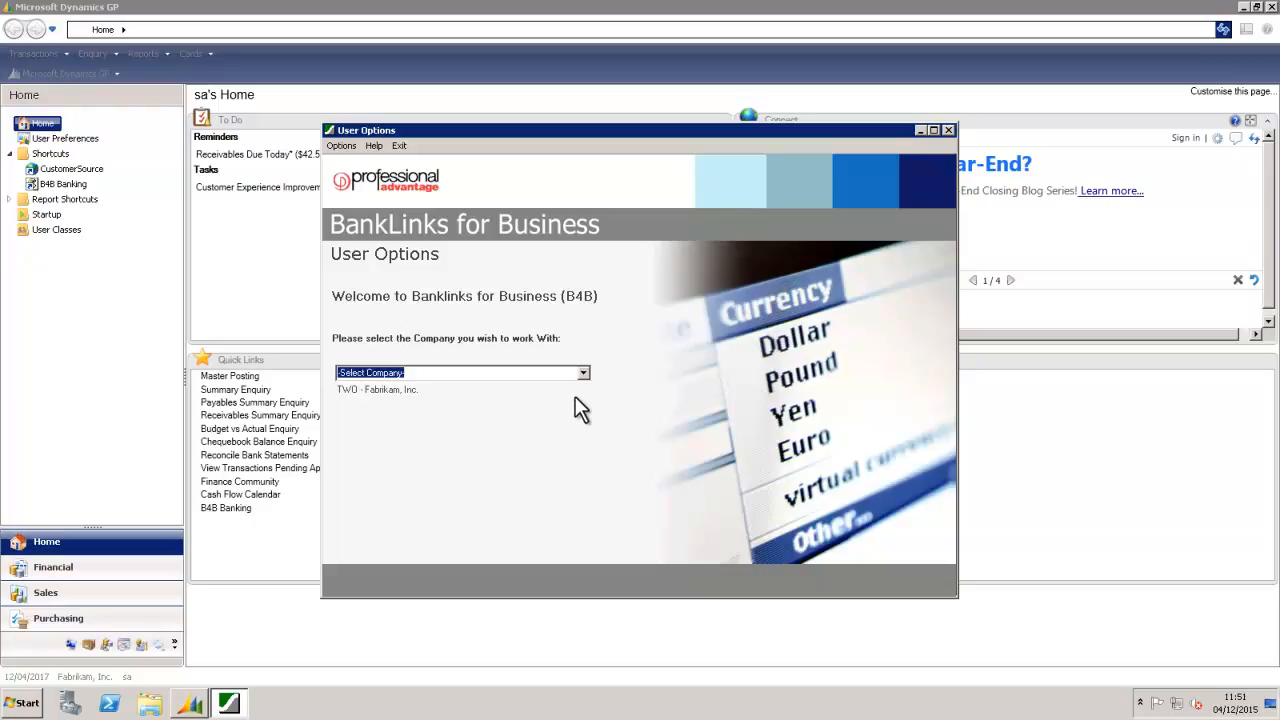
left_click(507, 389)
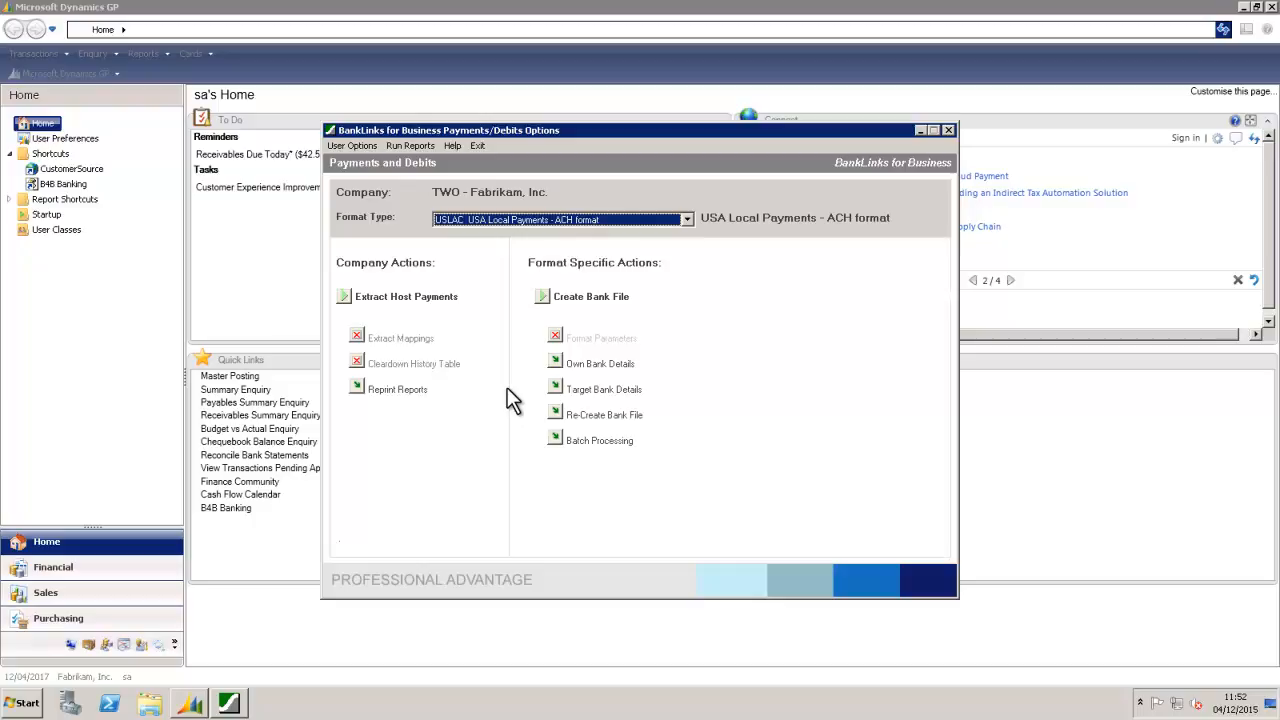
left_click(367, 304)
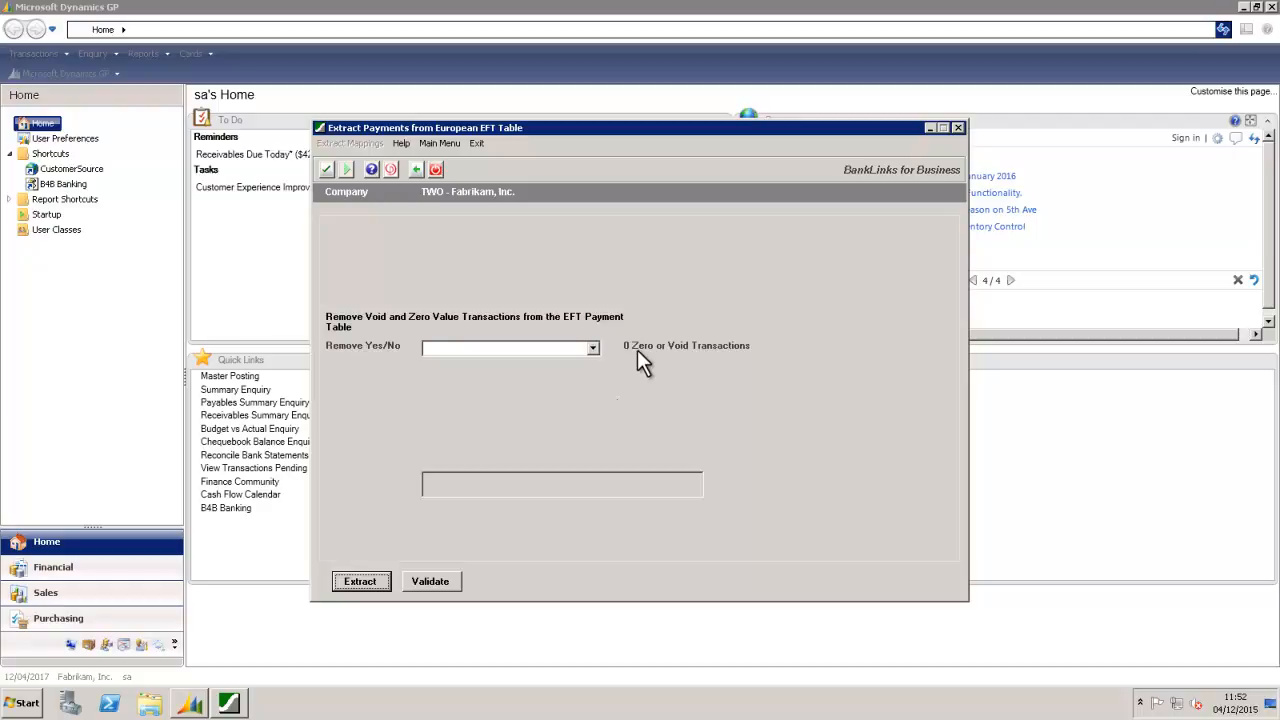
Step: Choose Yes for removing void and zero value transactions and validate the payment extraction
left_click(594, 347)
left_click(490, 363)
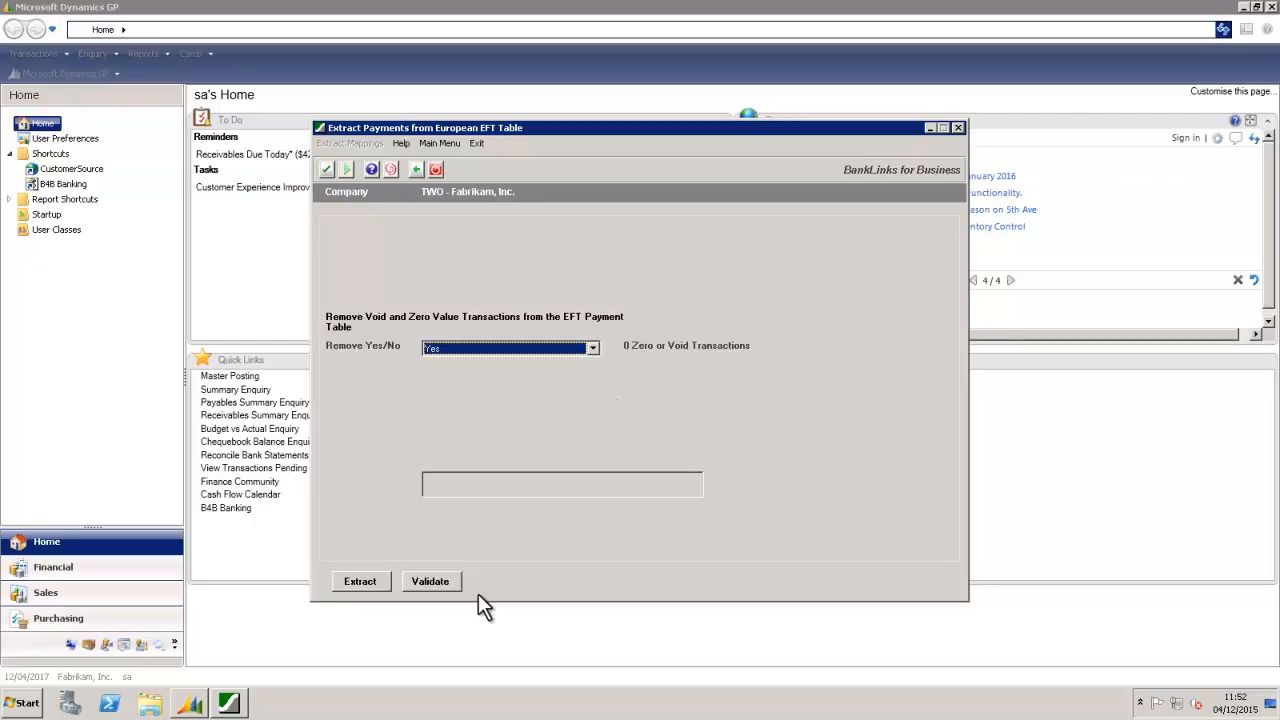
left_click(430, 581)
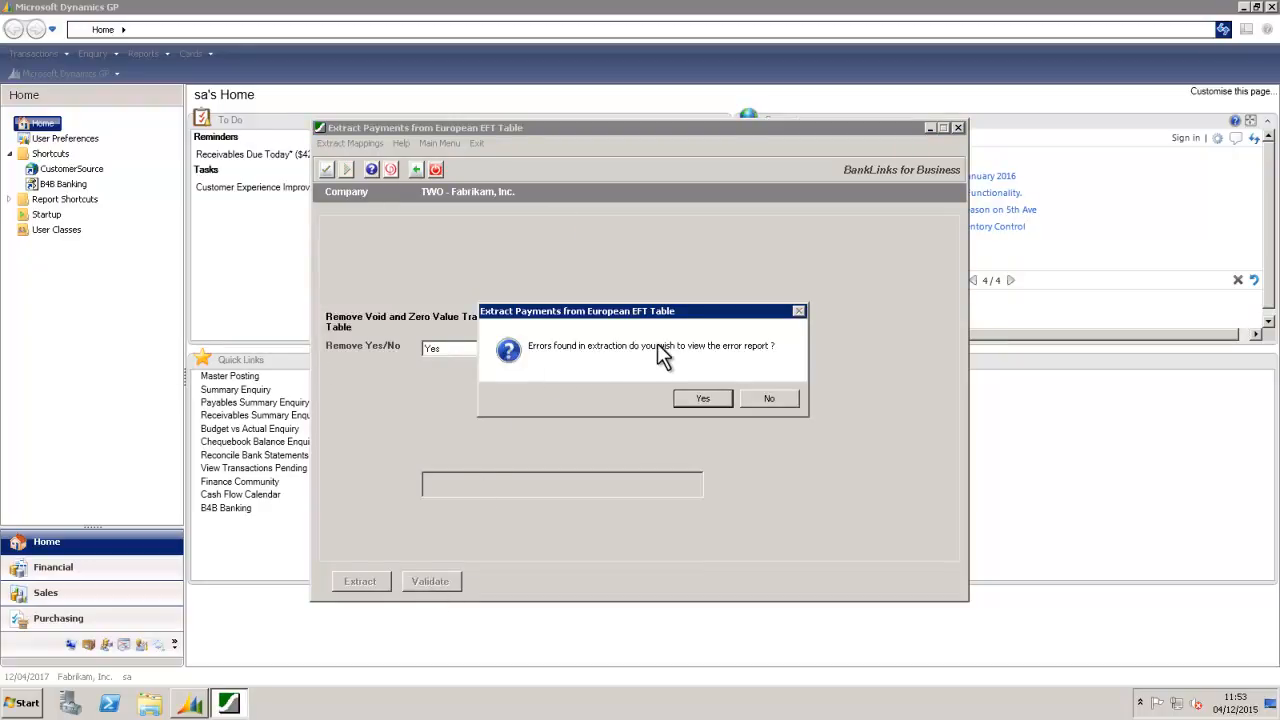
Step: View the extraction error report and examine the Capital Printed Circuits payment and its invoice references
left_click(702, 399)
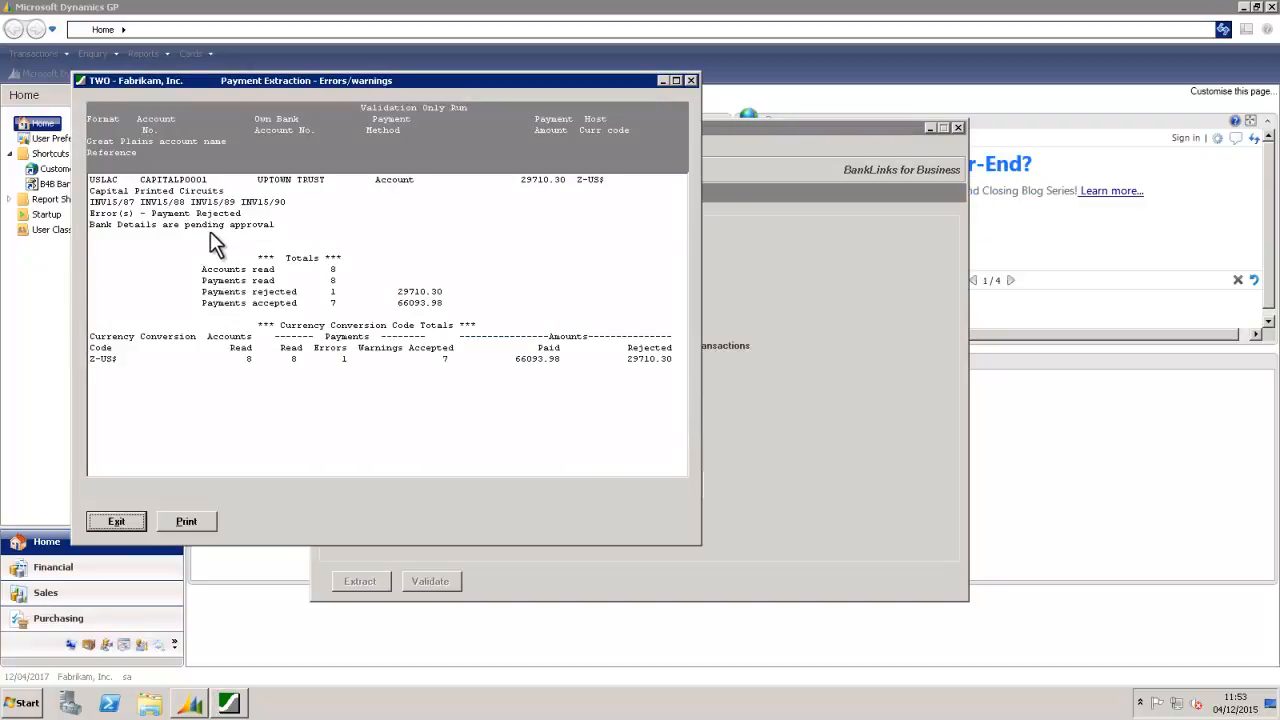
left_click(166, 184)
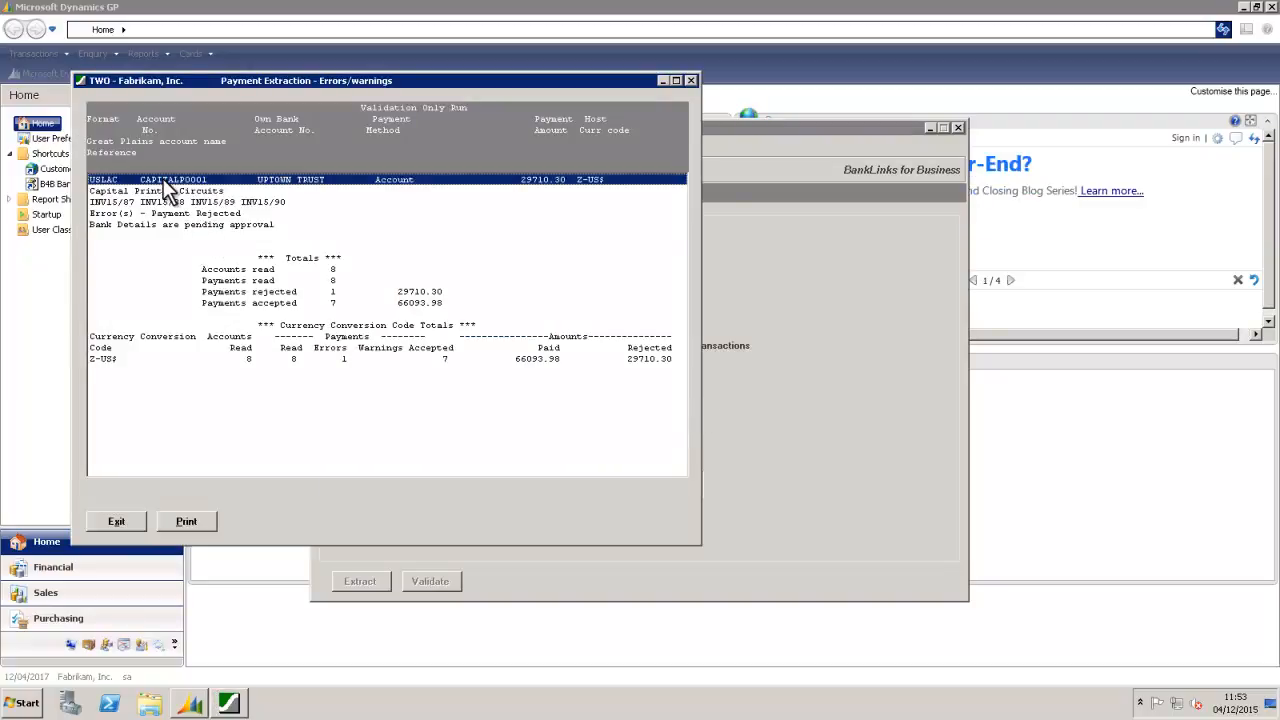
left_click(174, 202)
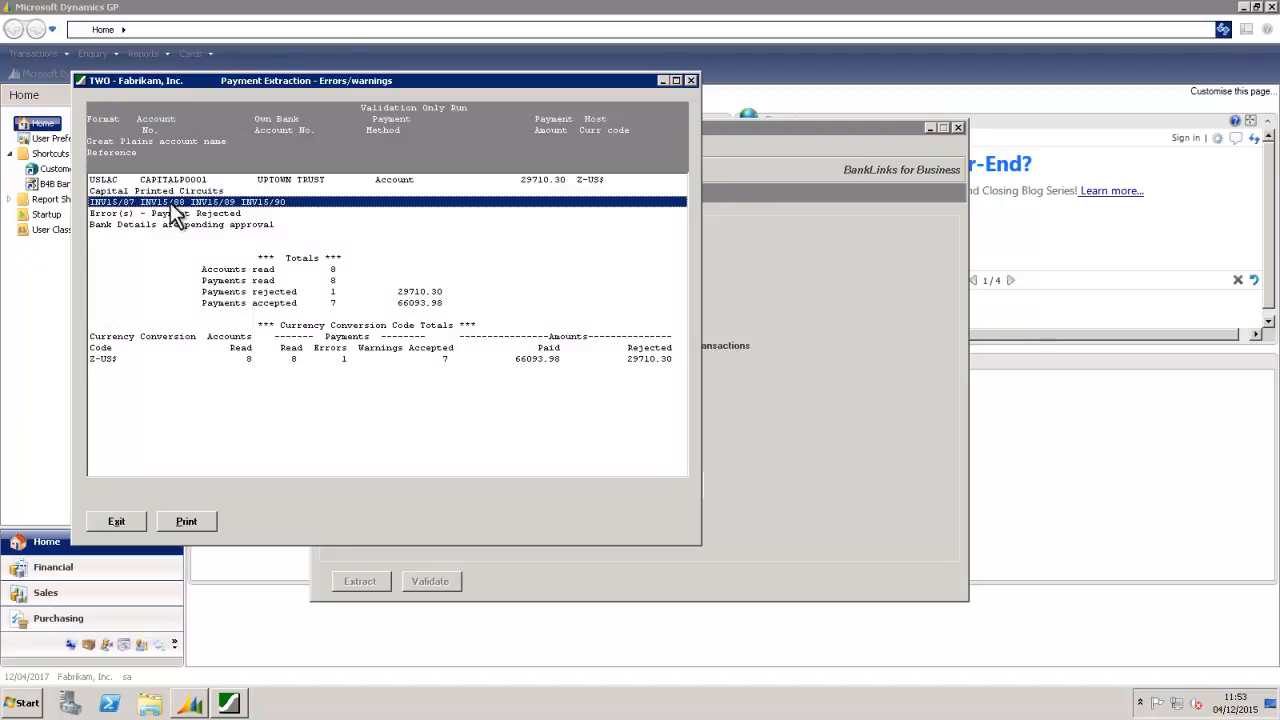
Step: Check the rejection reason in the extraction error report, examine the payment extraction report, and exit the extraction window
left_click(167, 225)
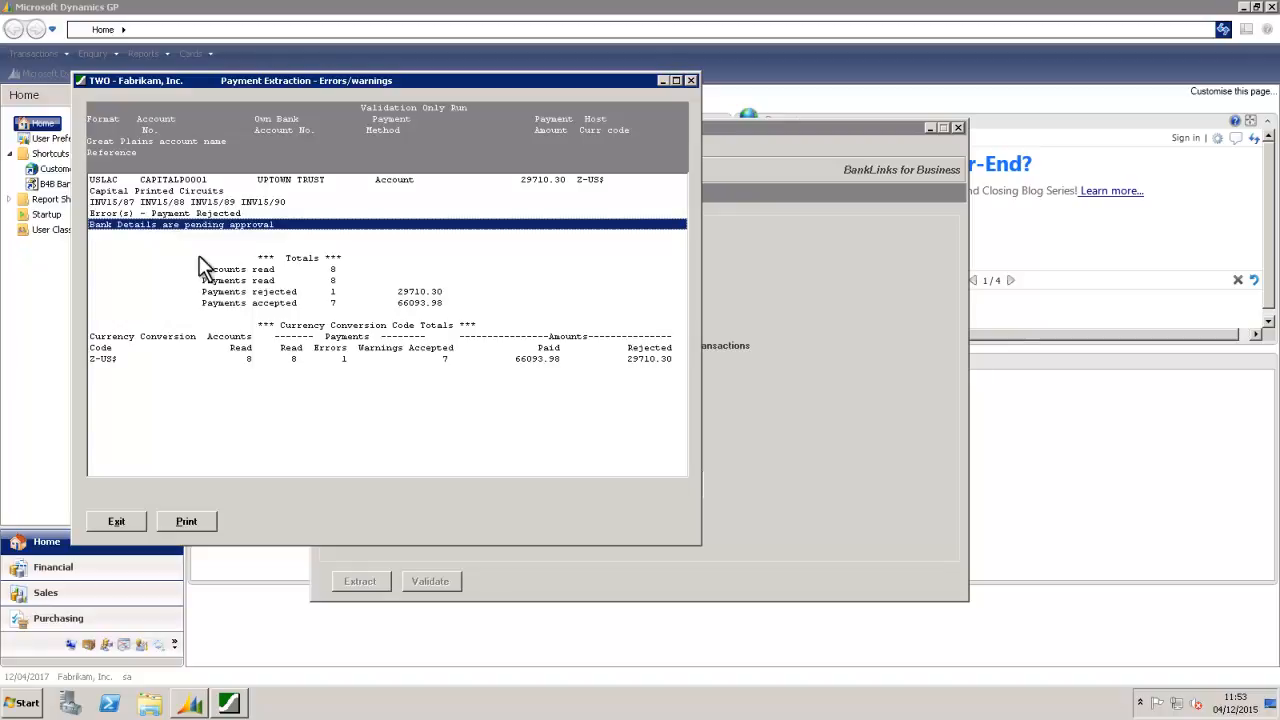
left_click(115, 524)
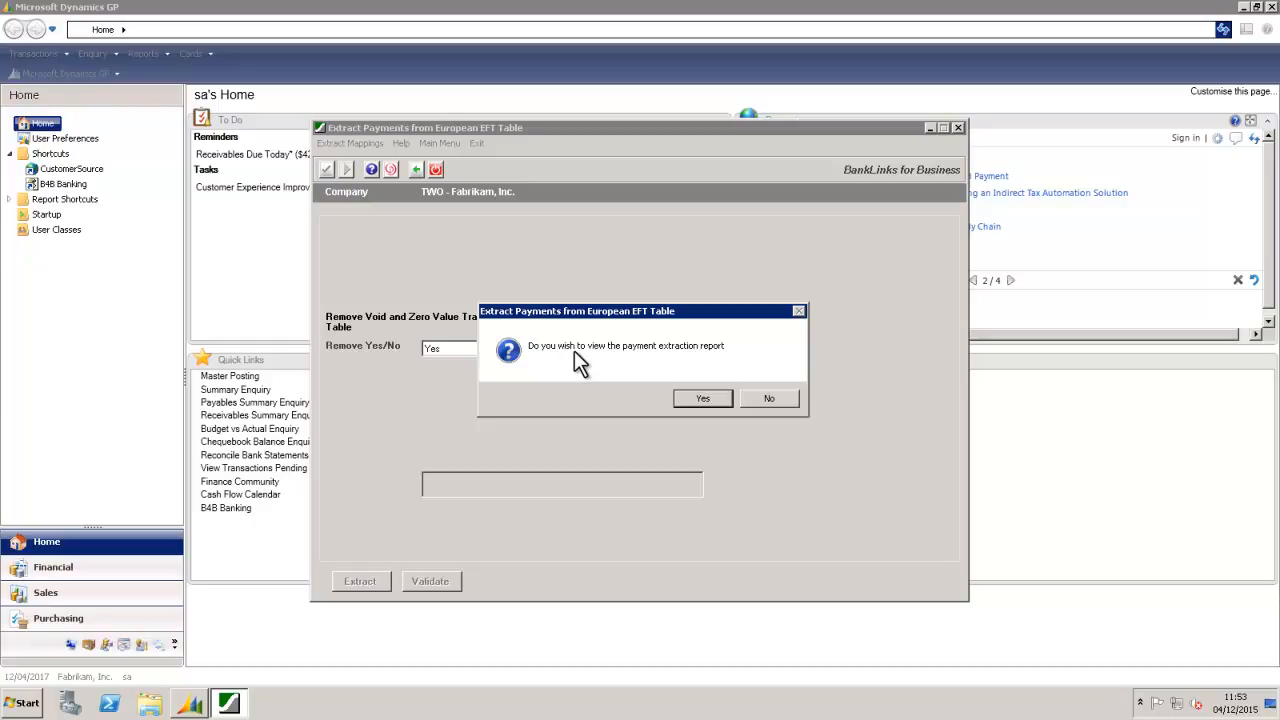
left_click(702, 398)
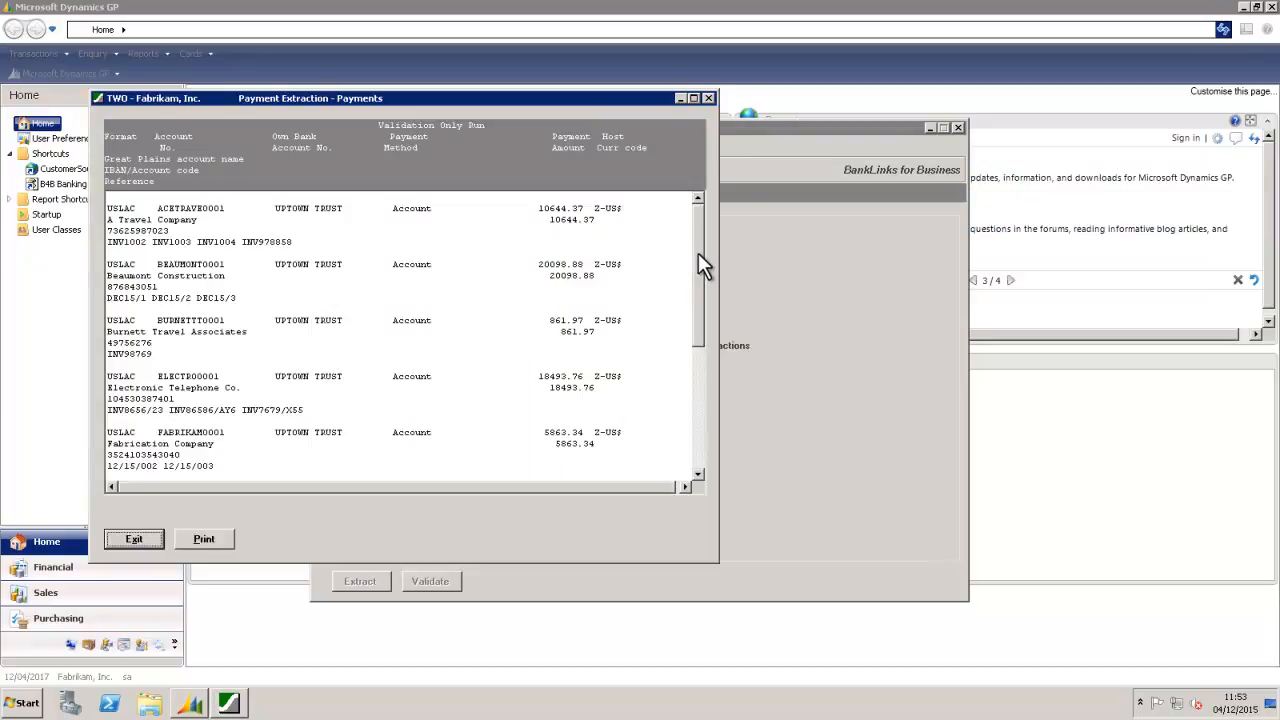
left_click_drag(698, 253, 708, 216)
left_click(134, 539)
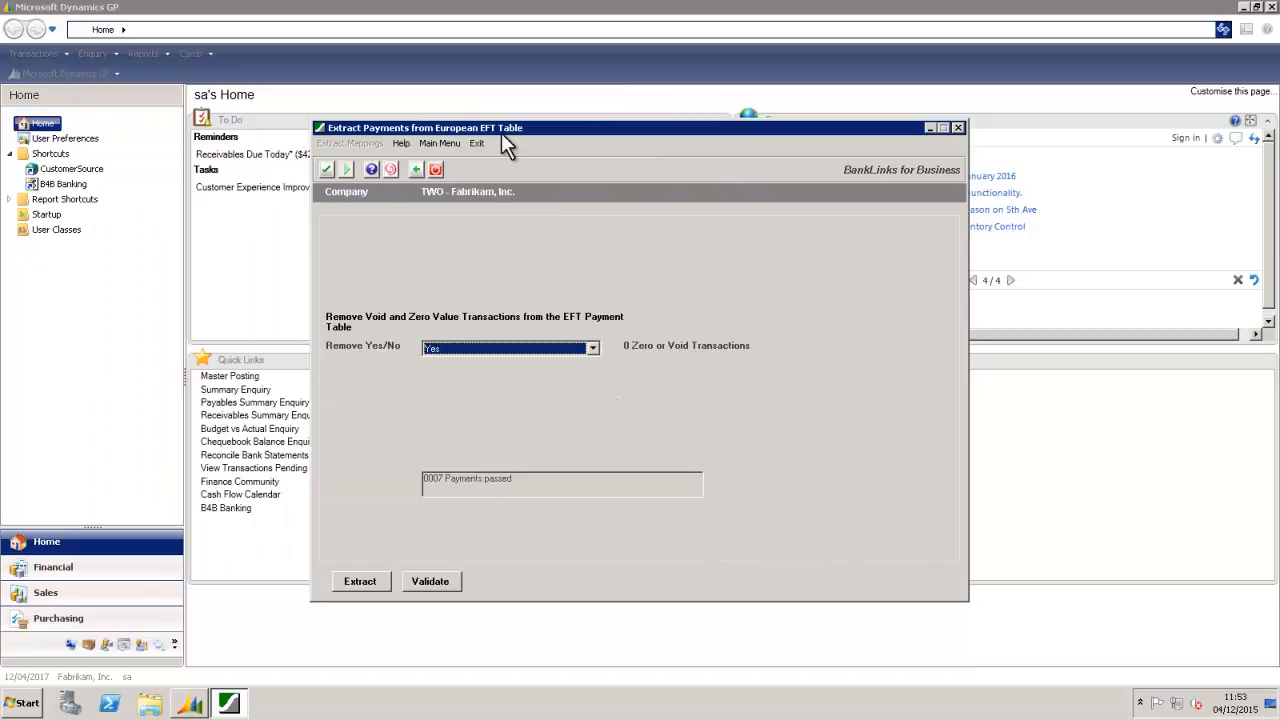
left_click(477, 143)
Step: Start a new B4B Banking session, sign in as APPR with the account password, and select company TWO - Fabrikam, Inc
left_click(24, 703)
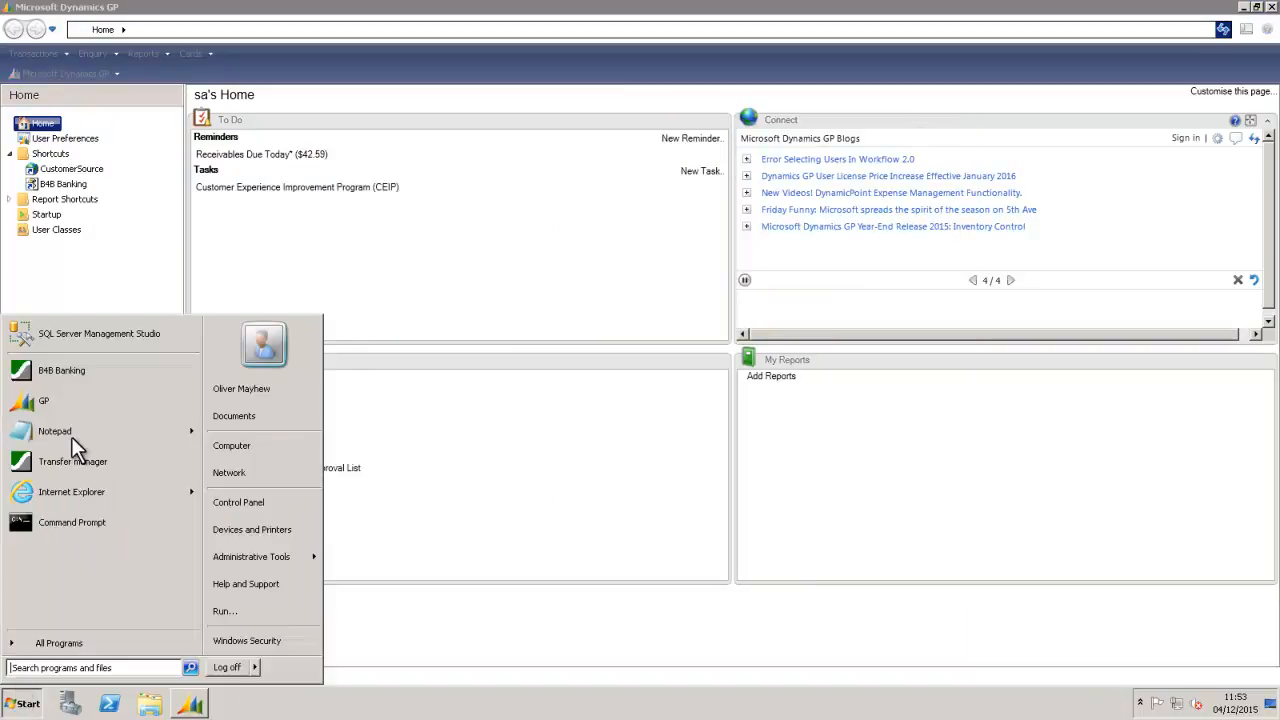
left_click(31, 383)
type("APPR")
key("Tab")
type("******")
key("Return")
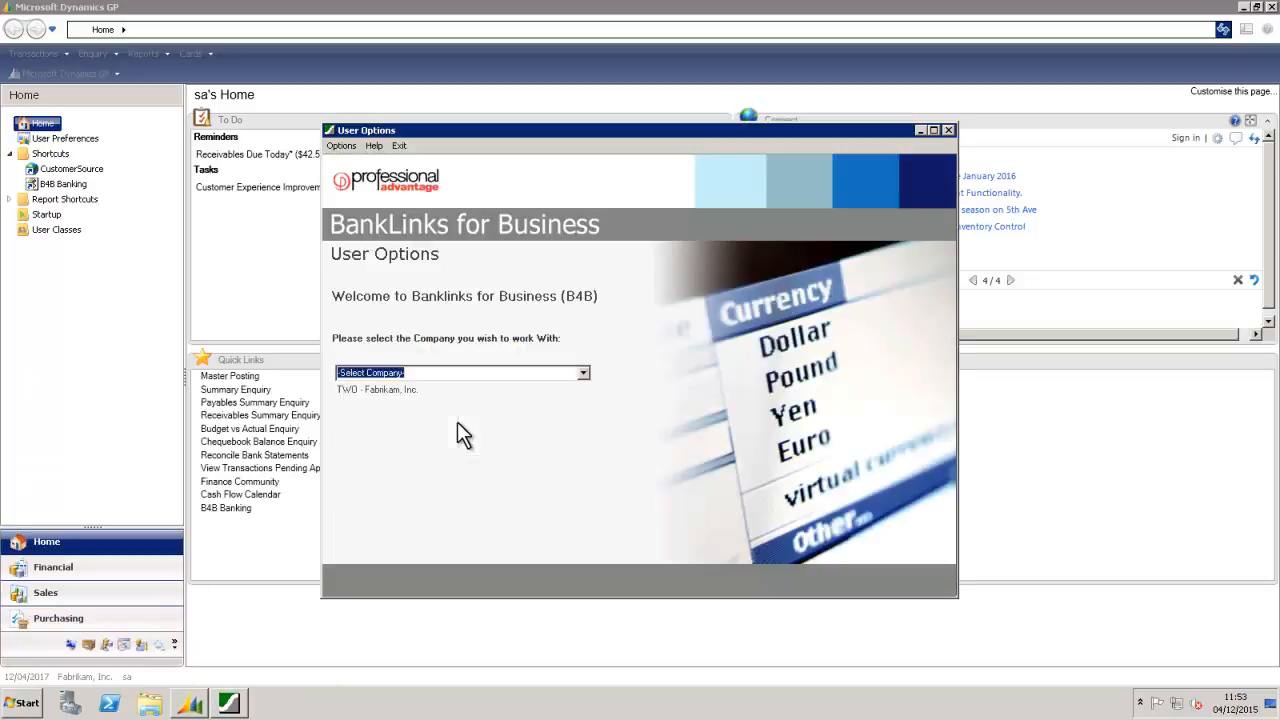
left_click(470, 389)
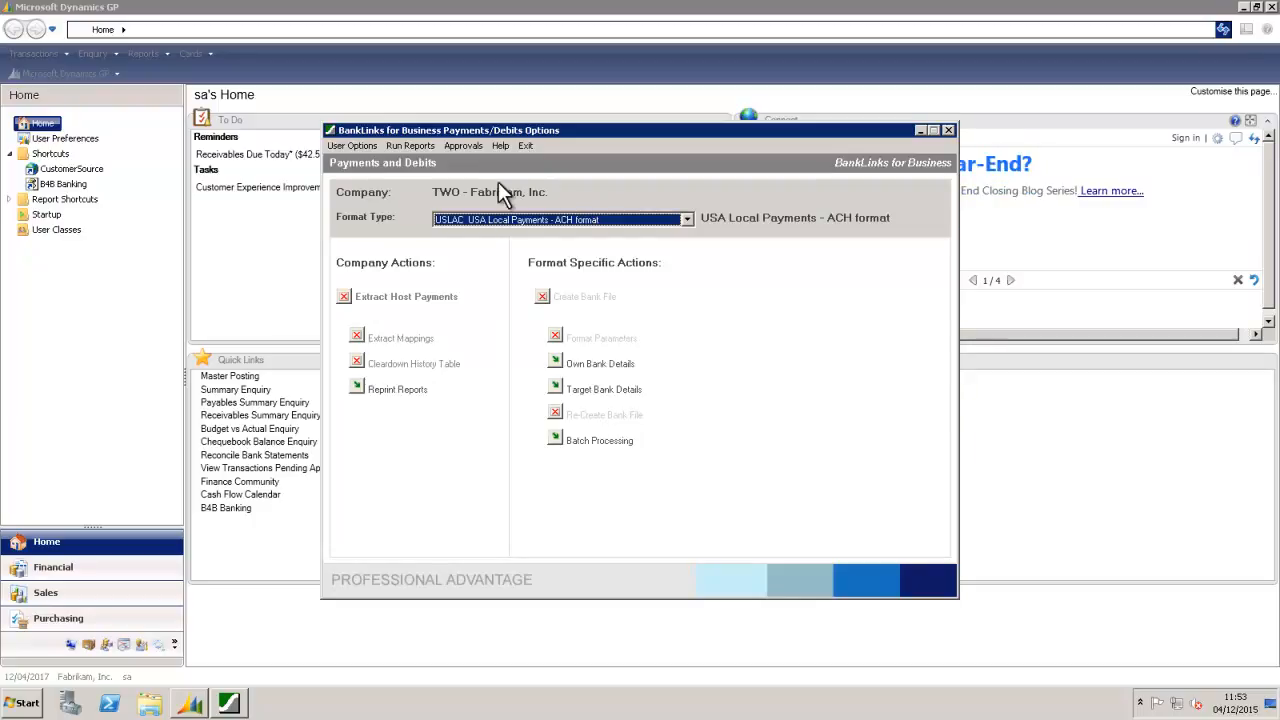
Step: Open the Target Bank approvals for the USLAC format and select the pending Capital Circuits record
left_click(463, 148)
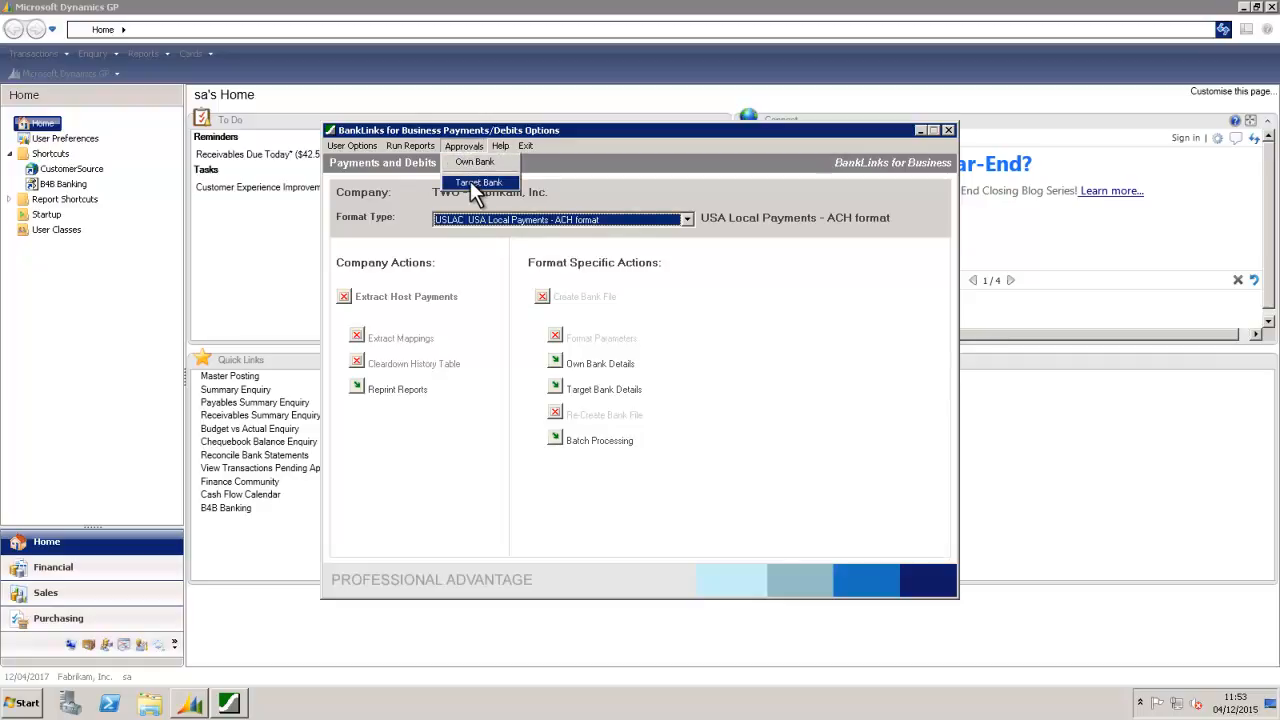
left_click(470, 181)
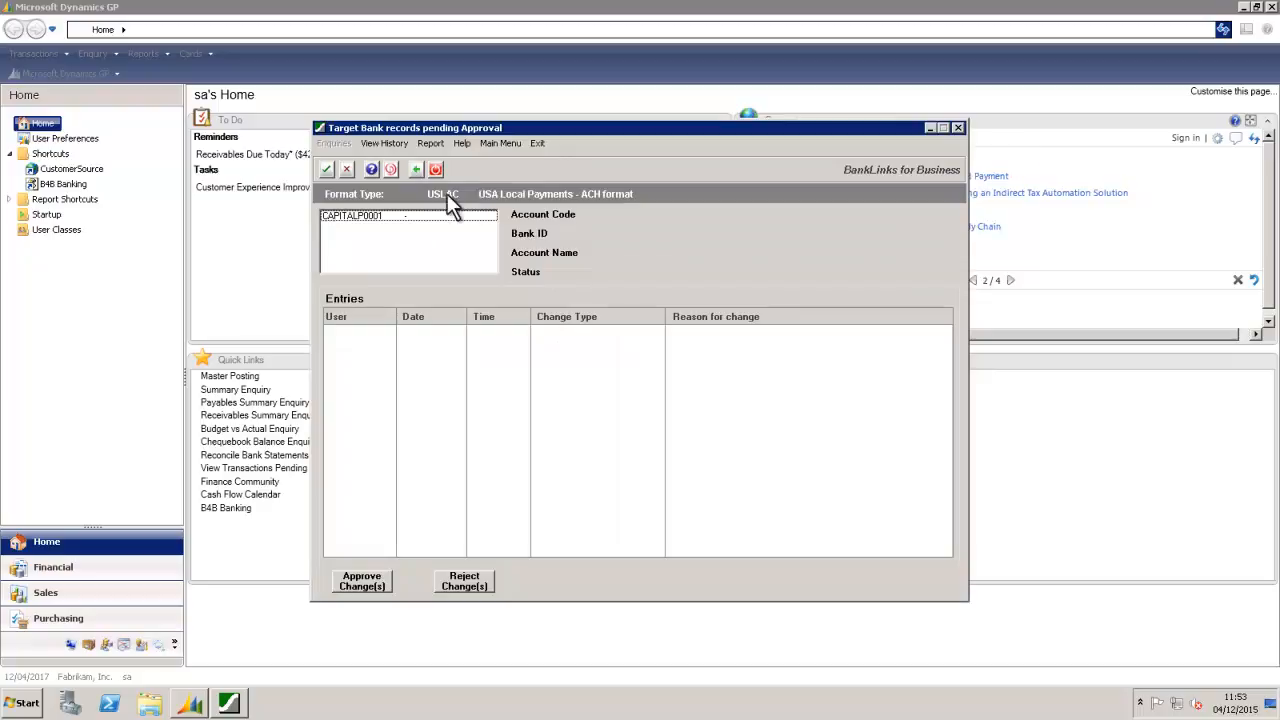
left_click(392, 216)
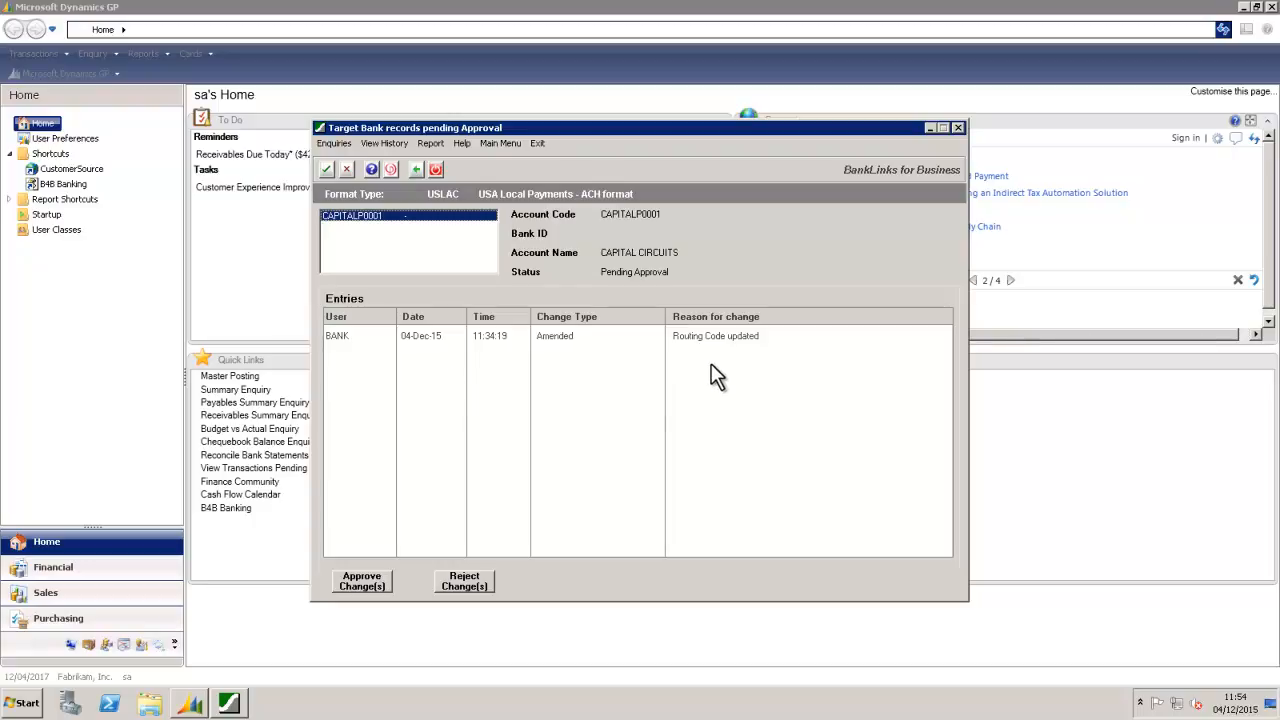
Step: Examine the account, payments/usage and contact details of the pending Capital Circuits bank record
left_click(335, 143)
left_click(343, 162)
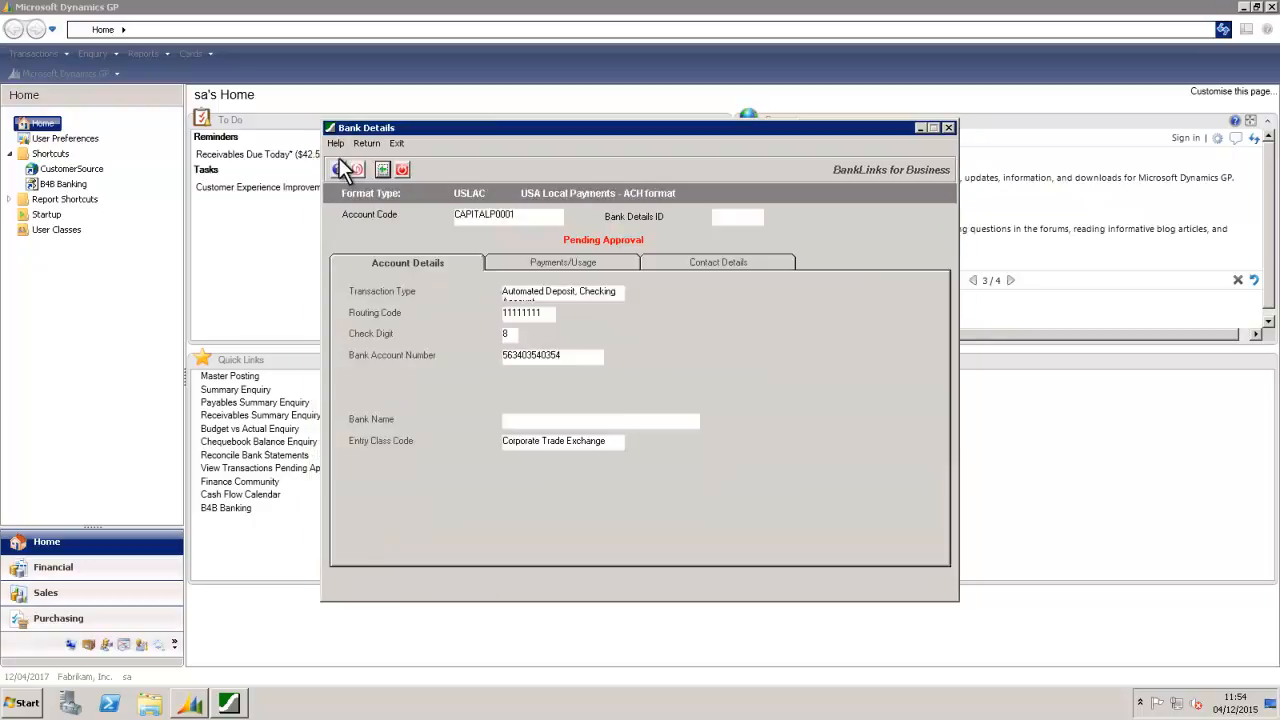
left_click(533, 266)
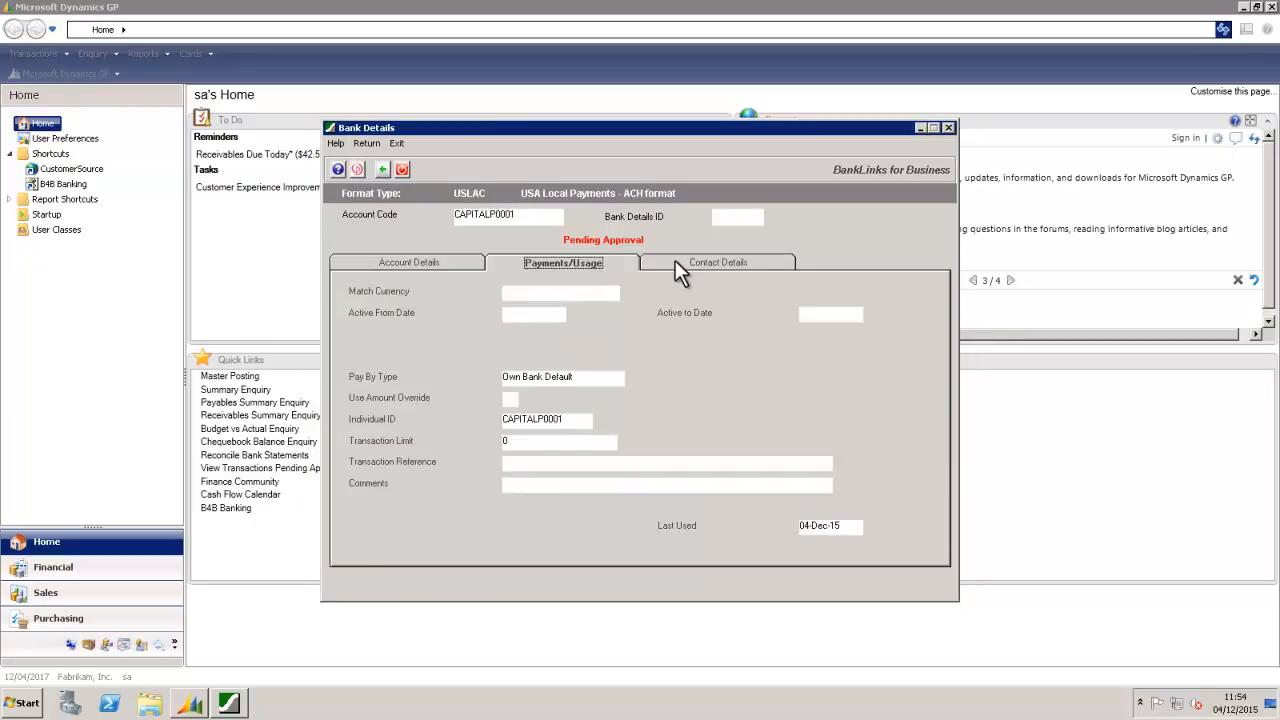
left_click(676, 261)
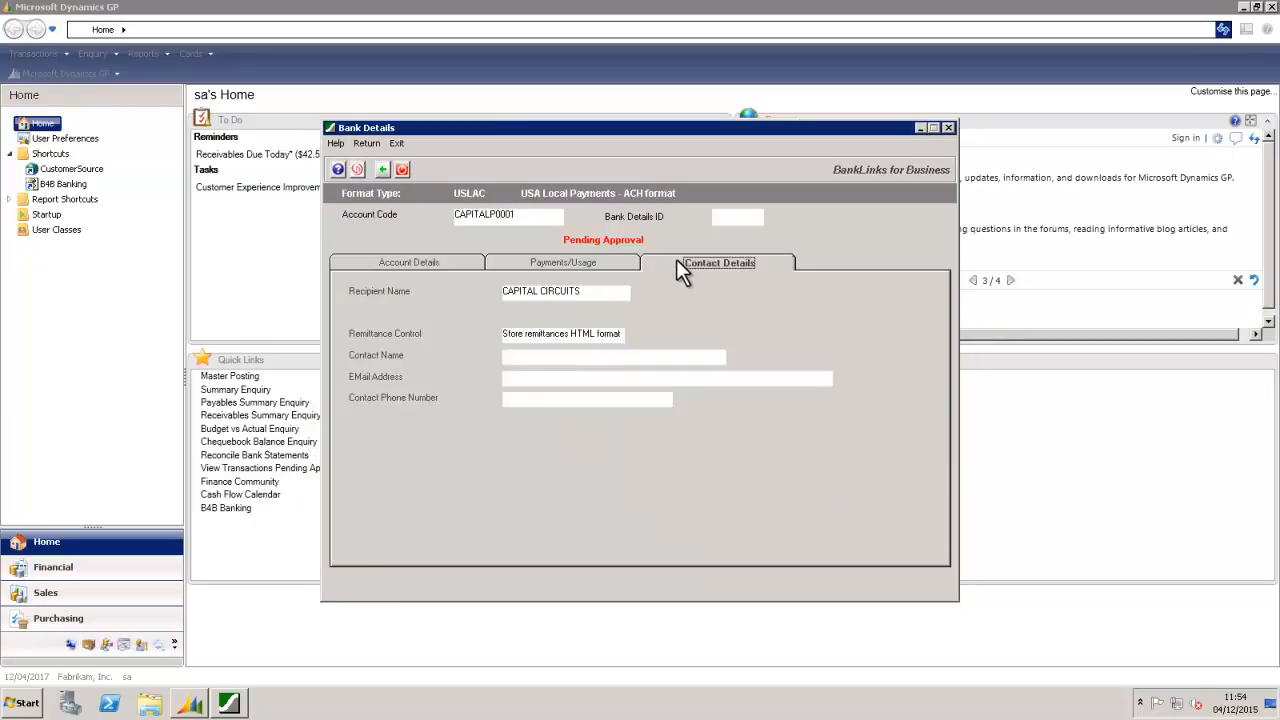
left_click(366, 143)
Step: View the Capital Circuits audit report and compare the before and after values of the changed bank details
left_click(335, 143)
left_click(346, 168)
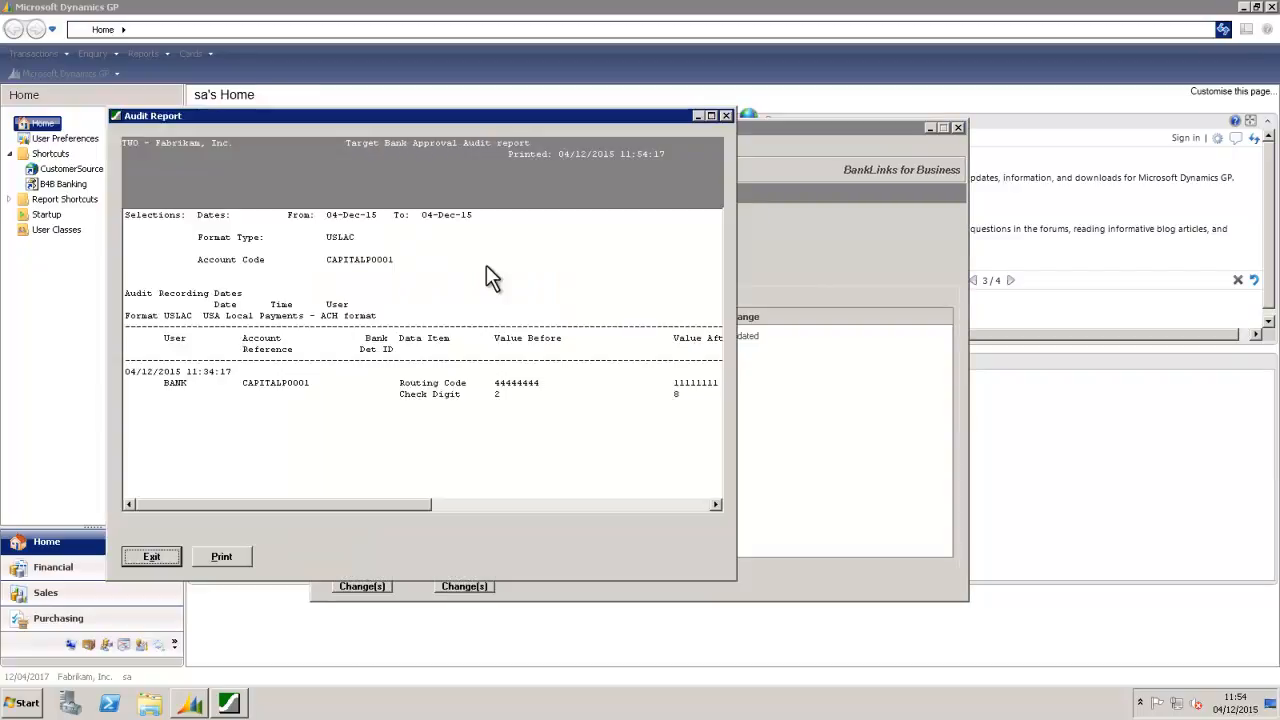
left_click_drag(388, 504, 423, 506)
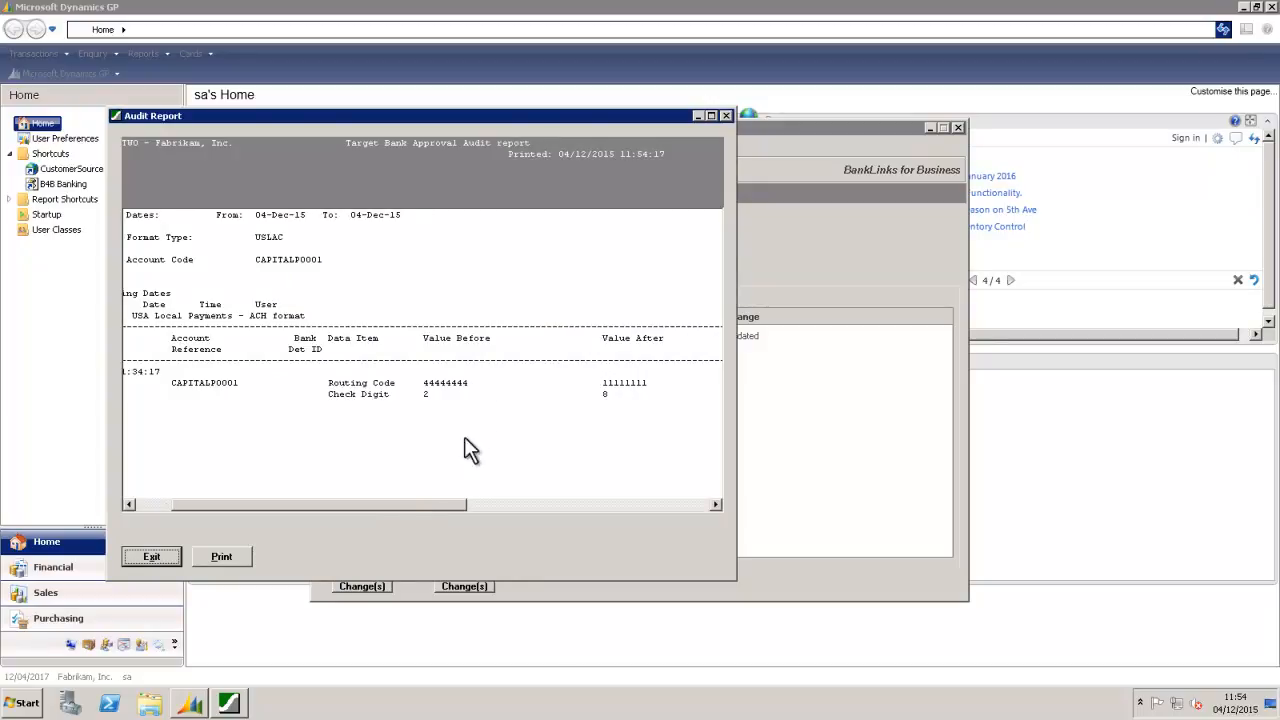
left_click_drag(444, 503, 234, 505)
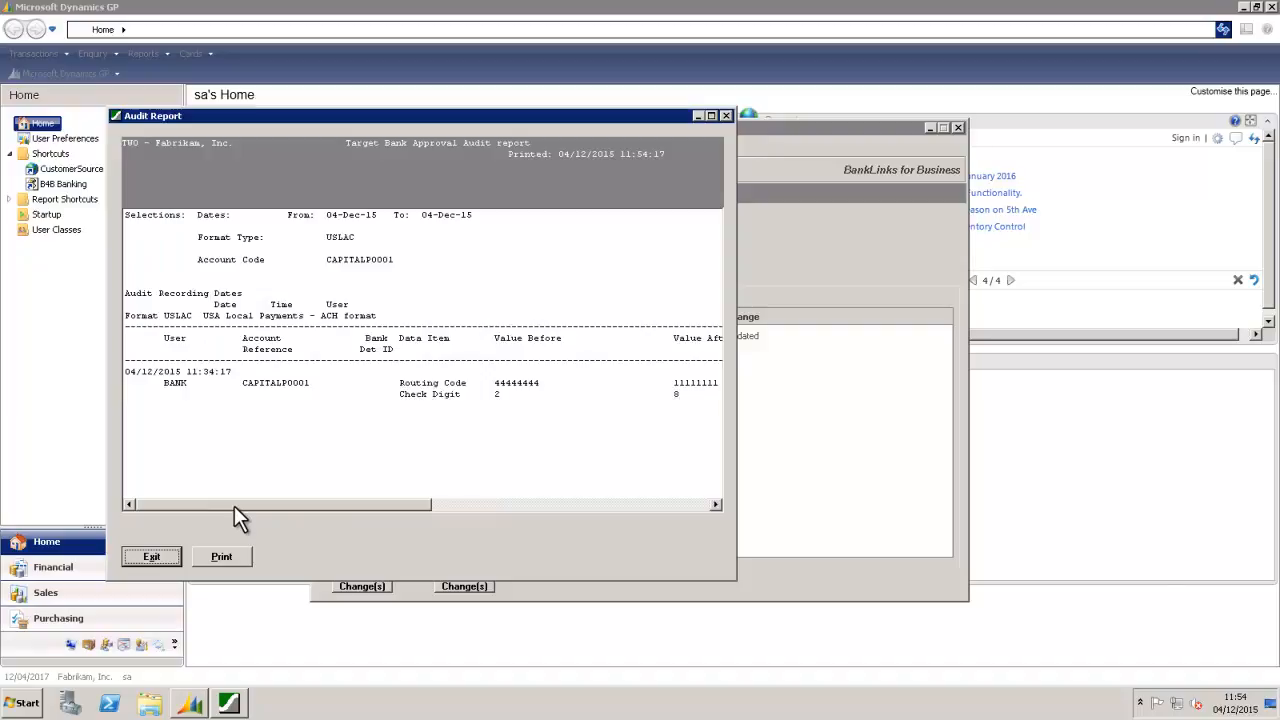
left_click(157, 558)
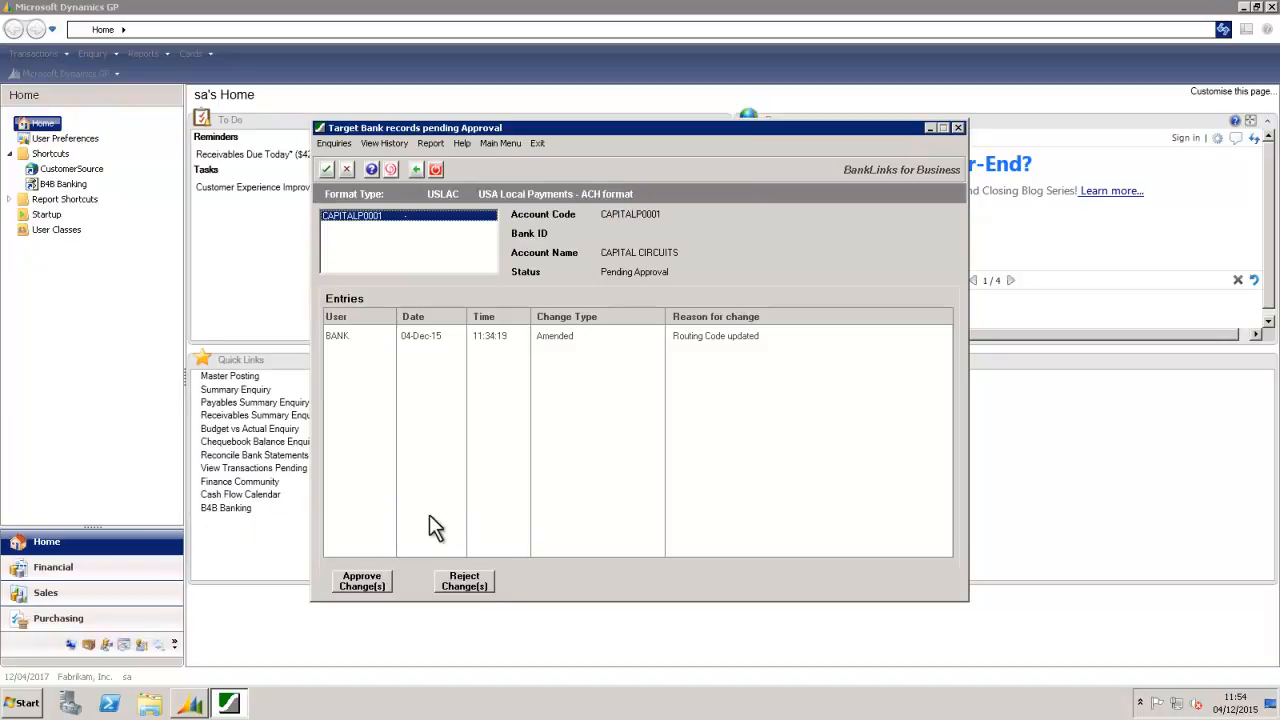
Step: Approve the pending bank detail change for Capital Circuits and exit the approver session
left_click(356, 584)
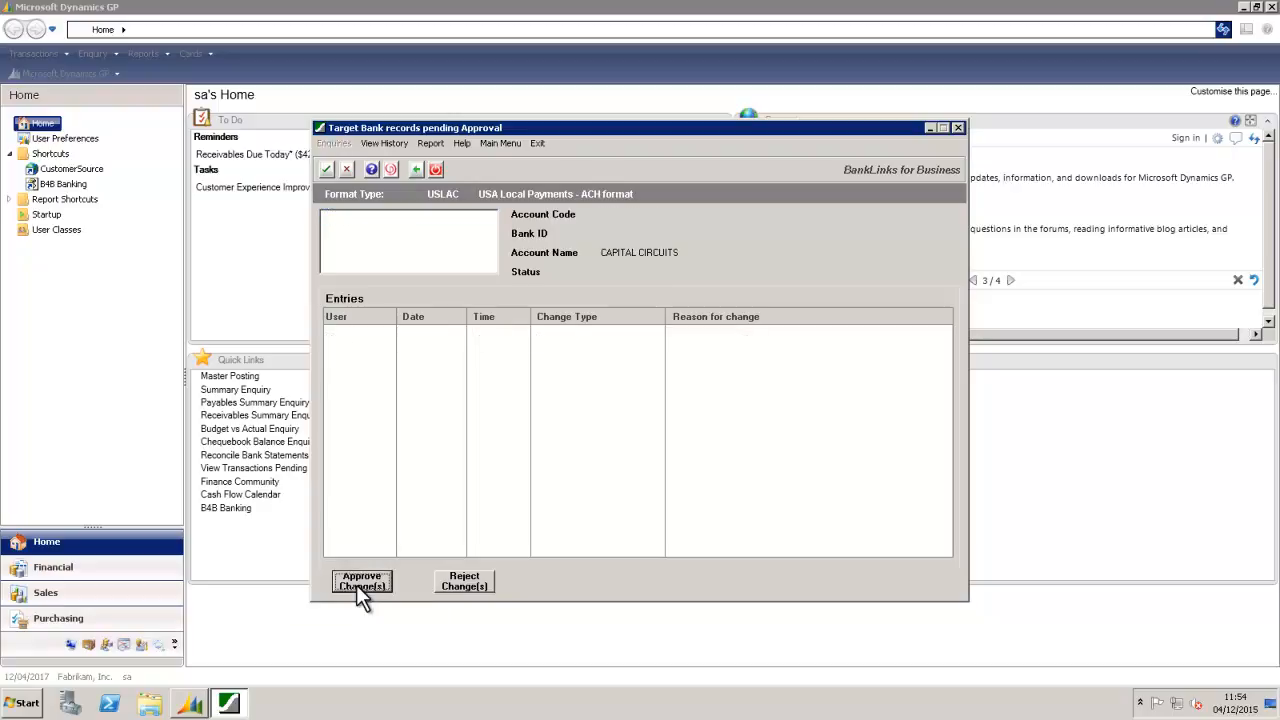
left_click(536, 146)
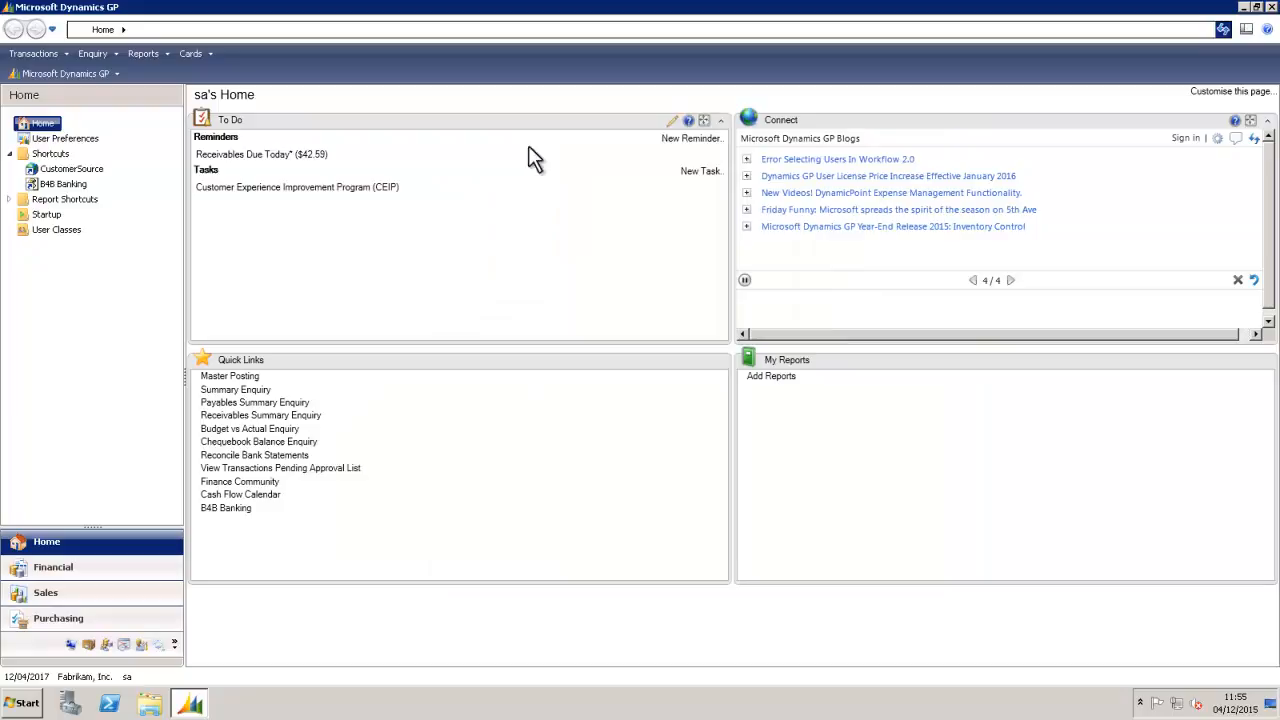
Step: Reopen B4B Banking for company TWO - Fabrikam, Inc. and start Extract Host Payments
left_click(226, 509)
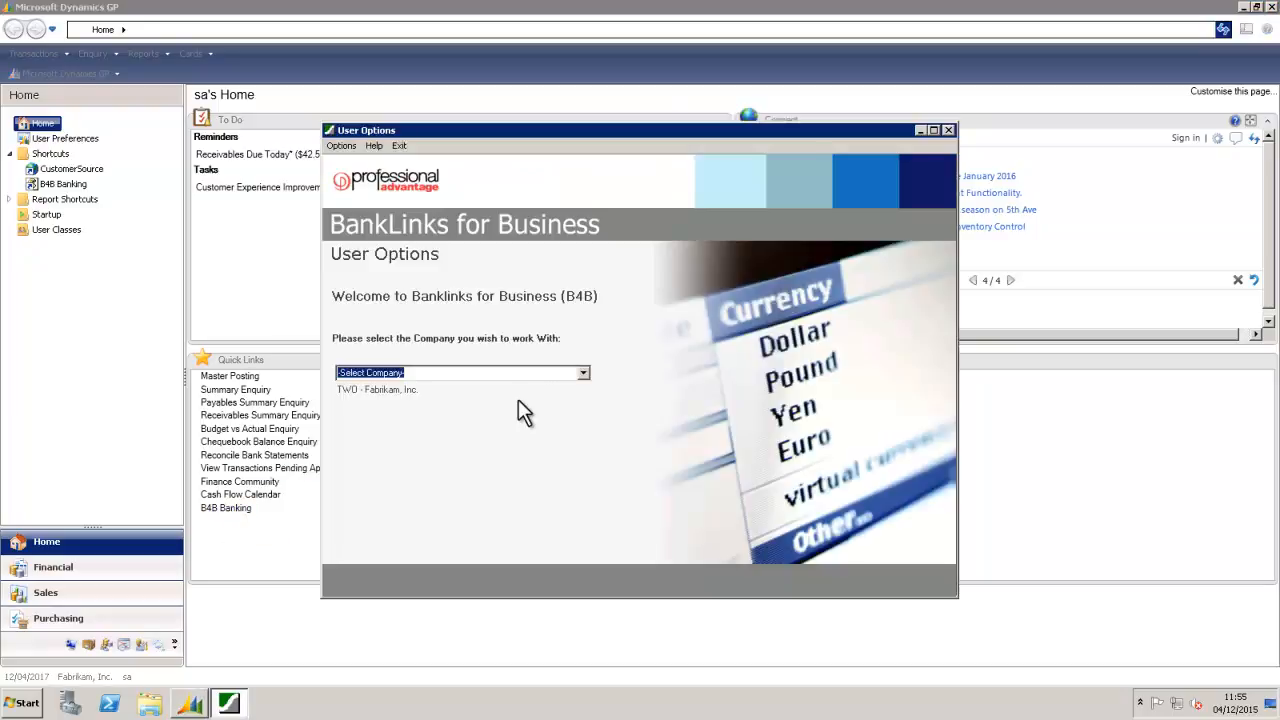
left_click(505, 389)
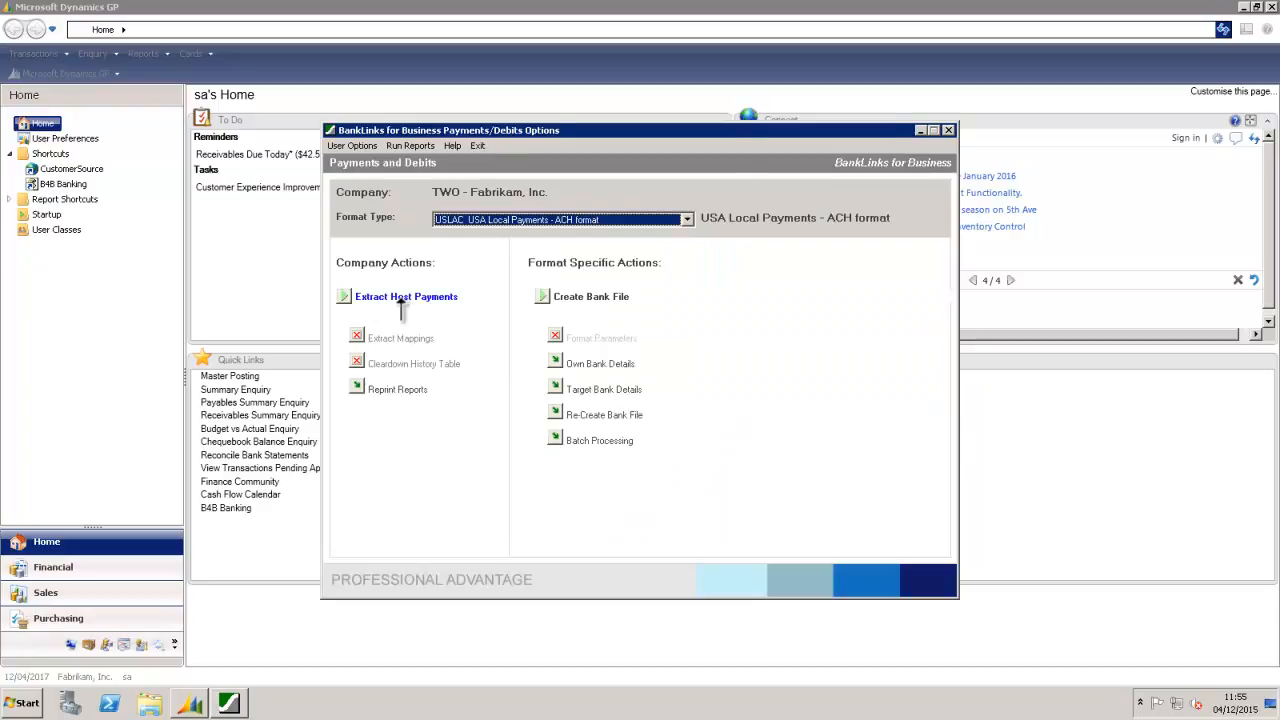
left_click(401, 297)
Step: Set the removal of void and zero value transactions to Yes and validate the payment extraction
left_click(589, 349)
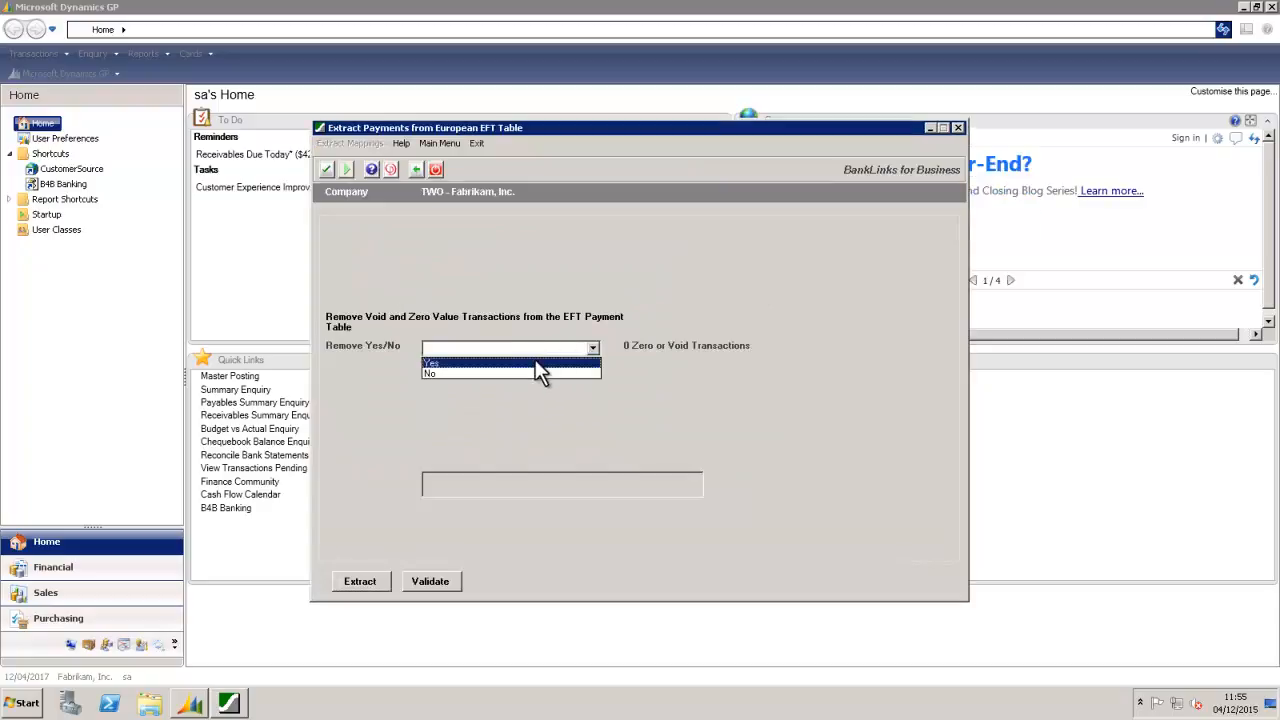
left_click(535, 359)
left_click(430, 581)
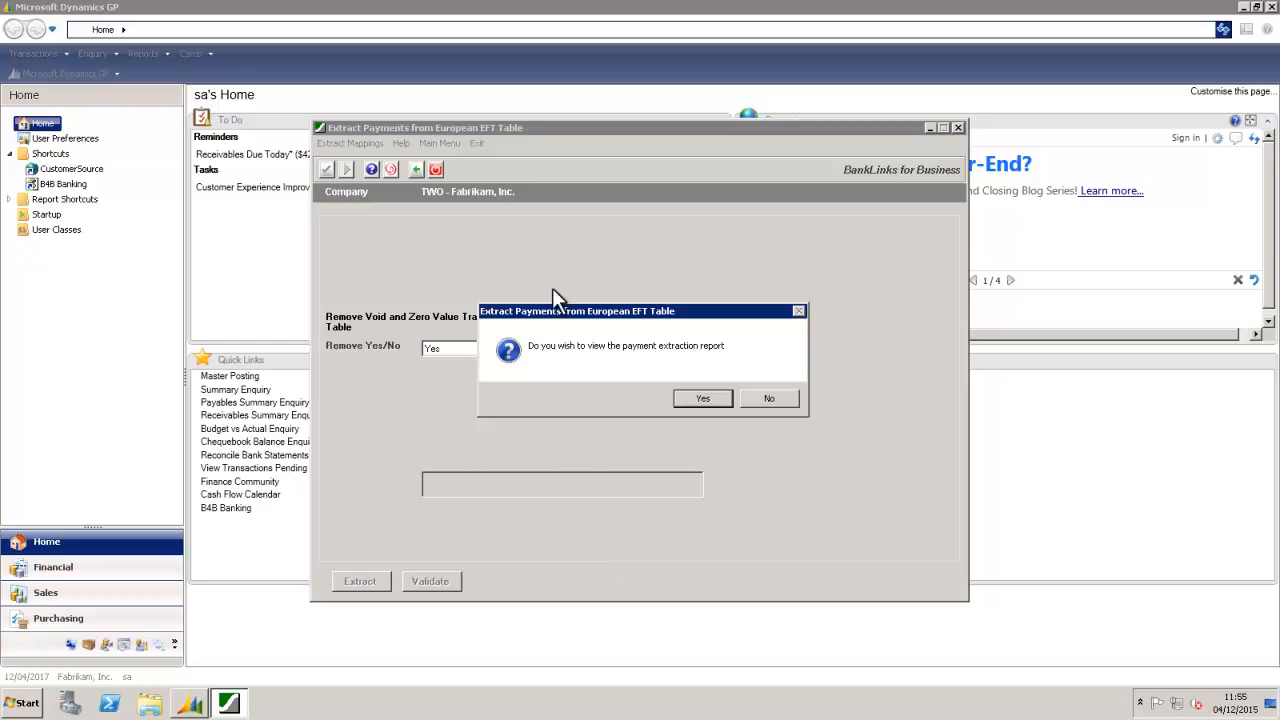
Step: View the validation run's payment extraction report, examining the A Travel Company payment details, invoice references and the totals
left_click(690, 397)
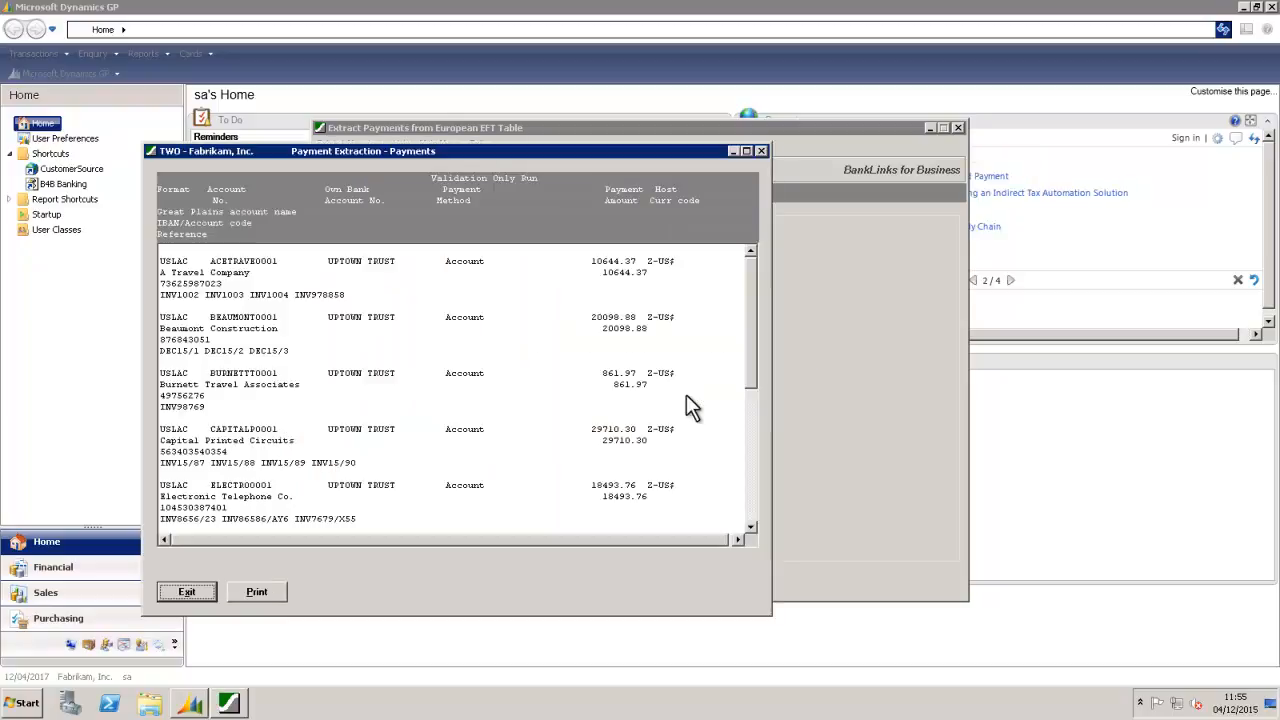
left_click(405, 271)
left_click(371, 261)
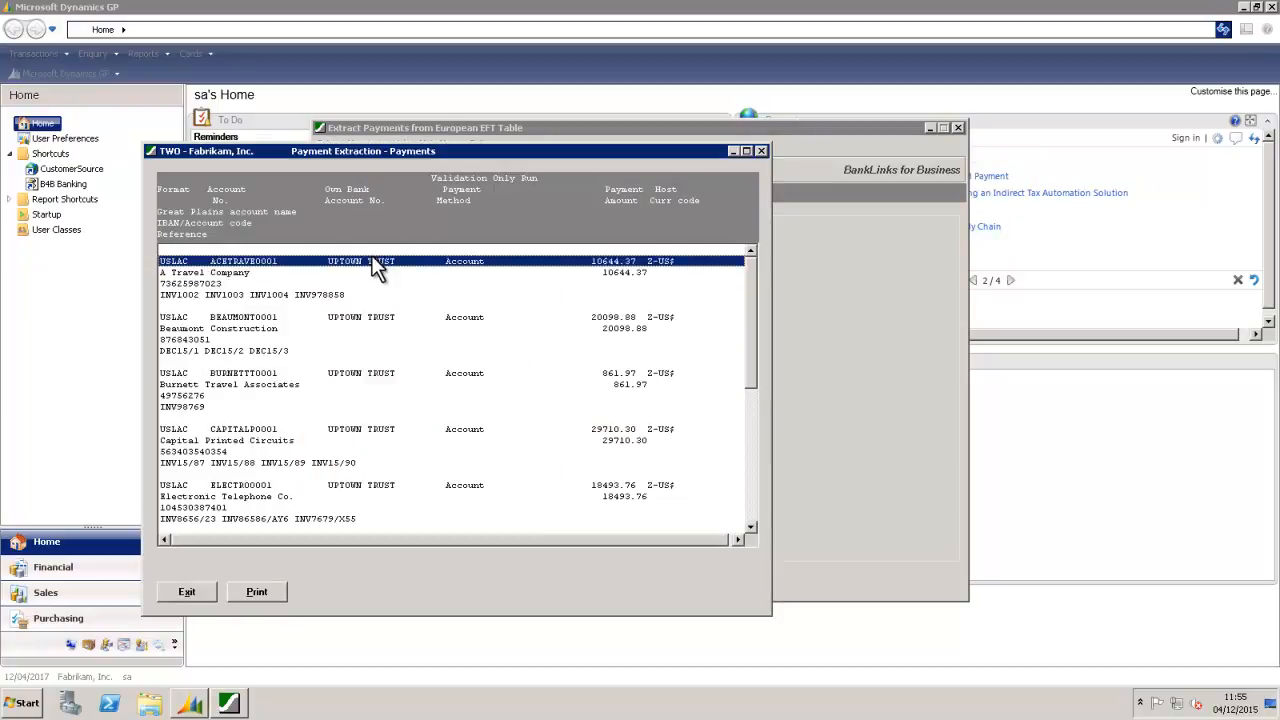
left_click(284, 273)
left_click(244, 284)
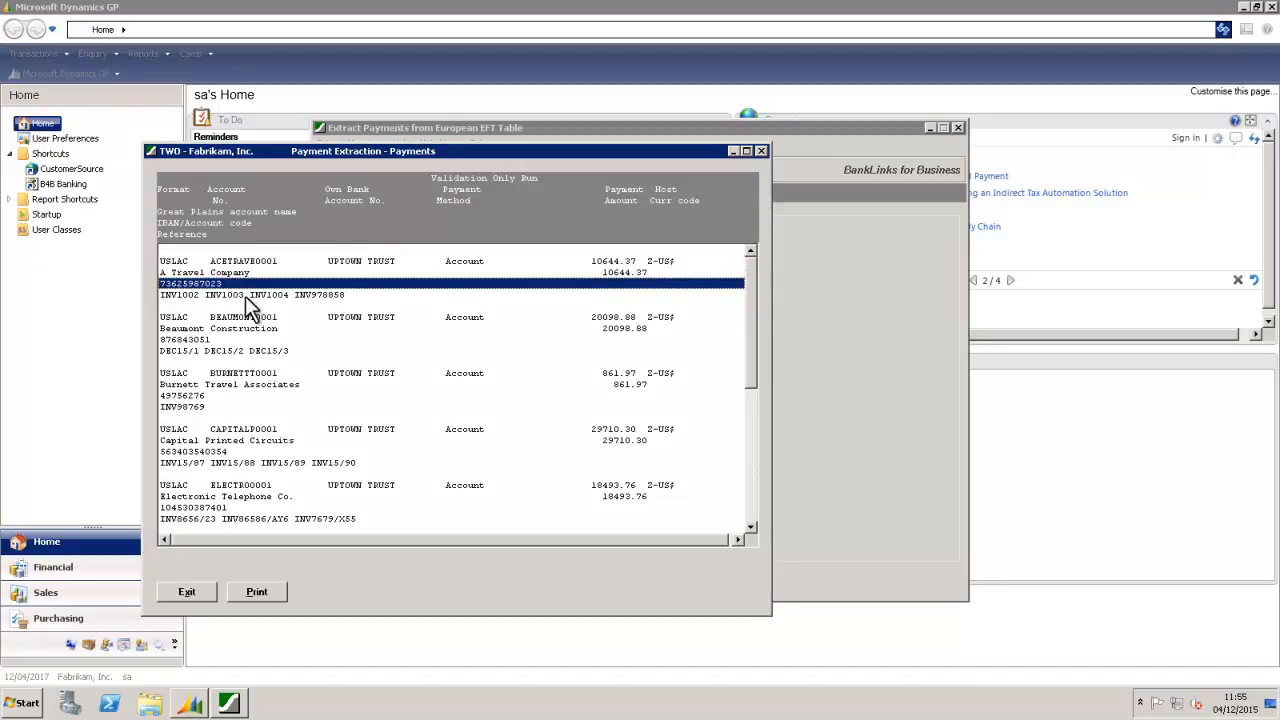
left_click(245, 296)
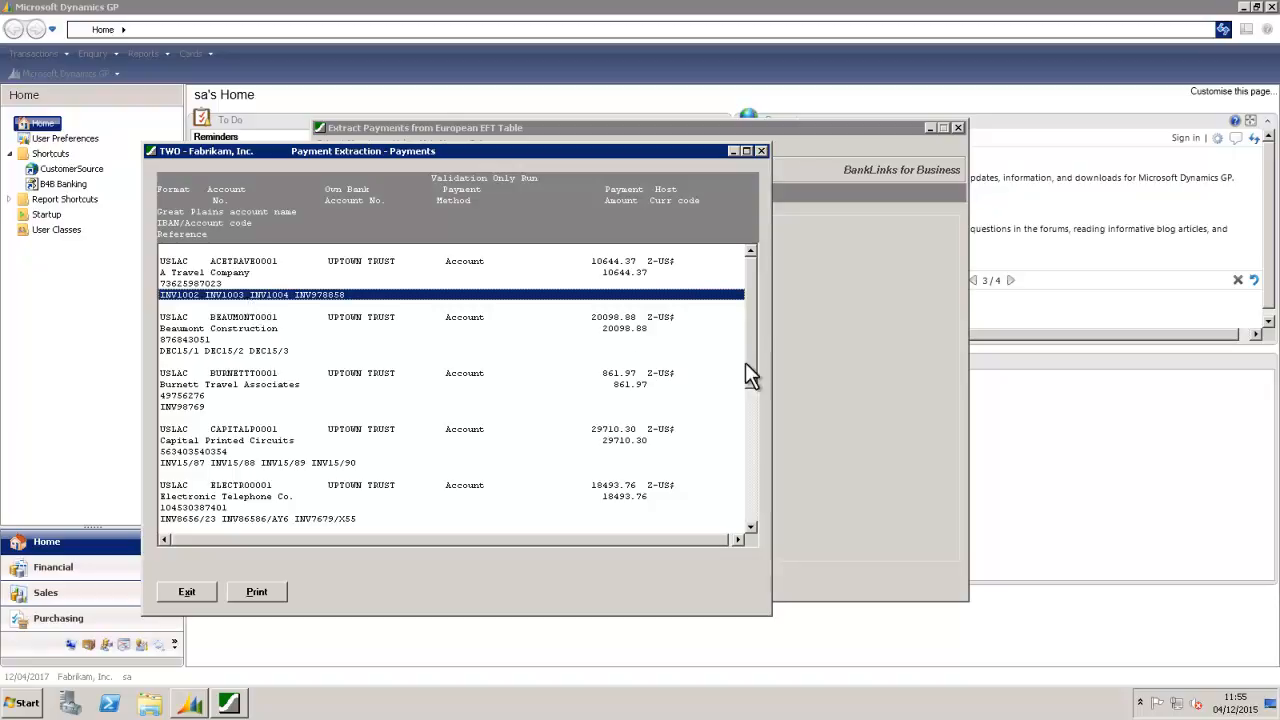
left_click_drag(753, 369, 732, 529)
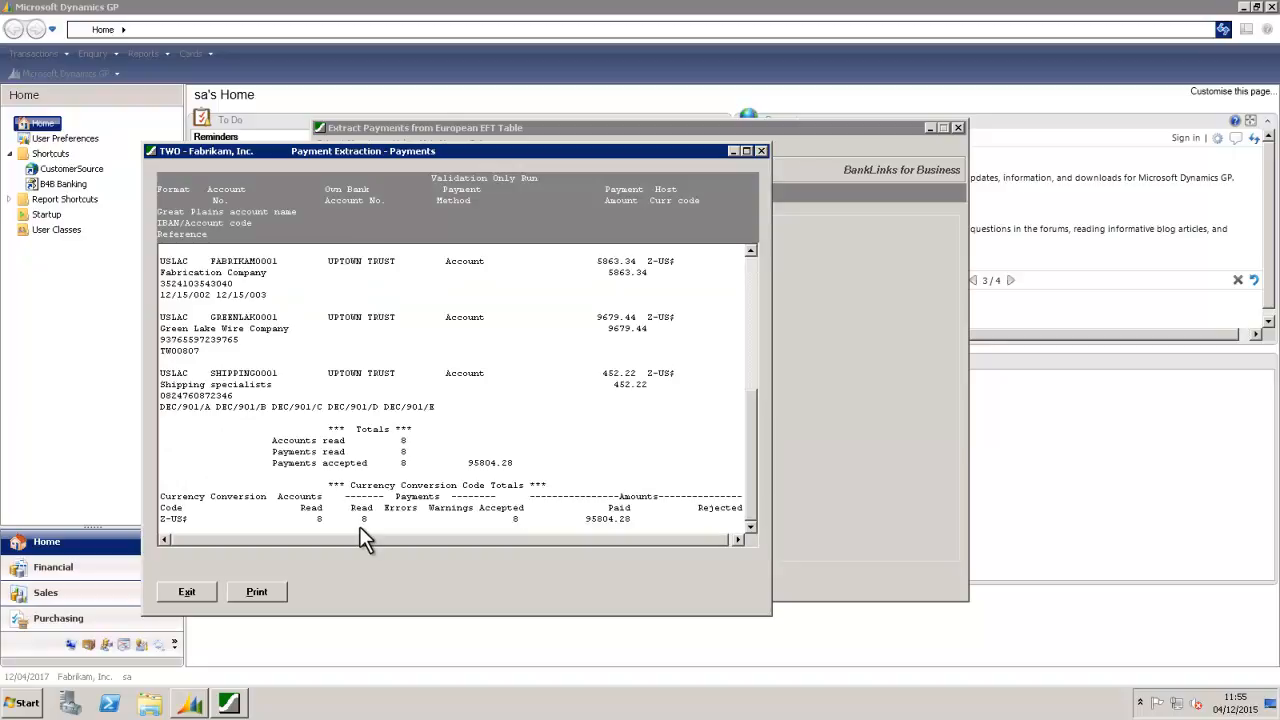
left_click(196, 589)
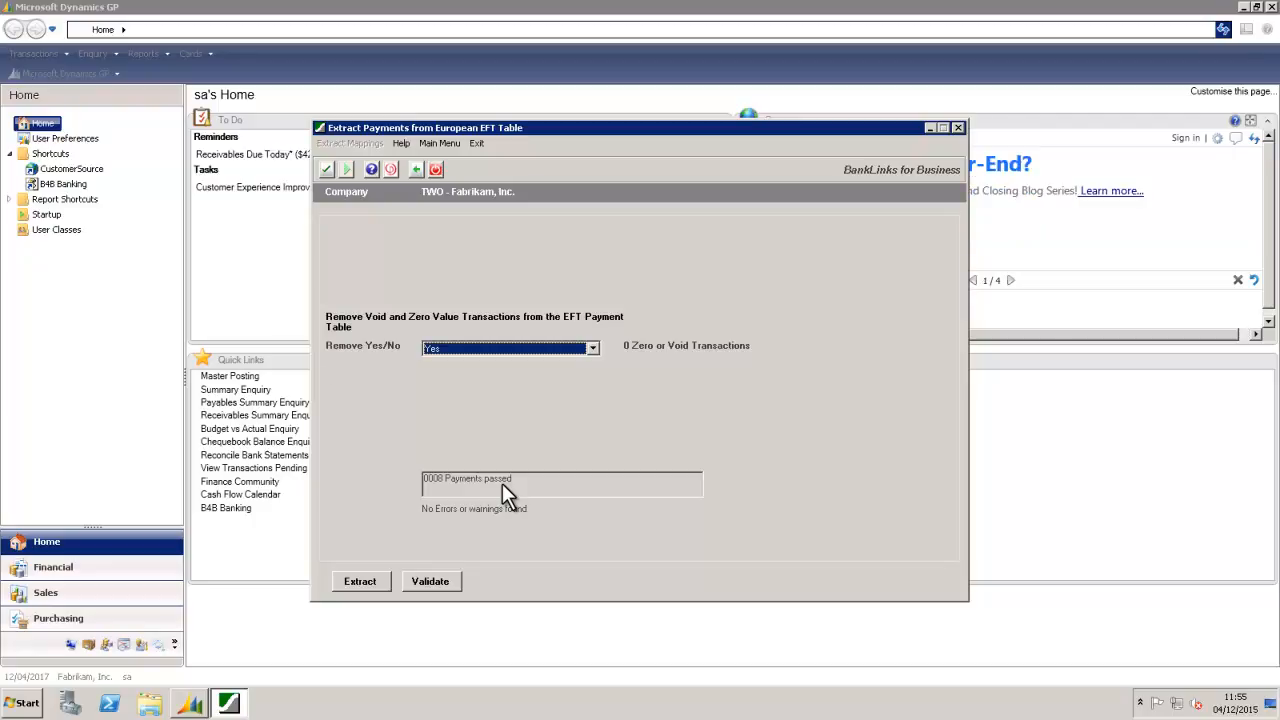
Step: Extract the payments, review the extraction run's payment report through to the totals, and close the report
left_click(359, 582)
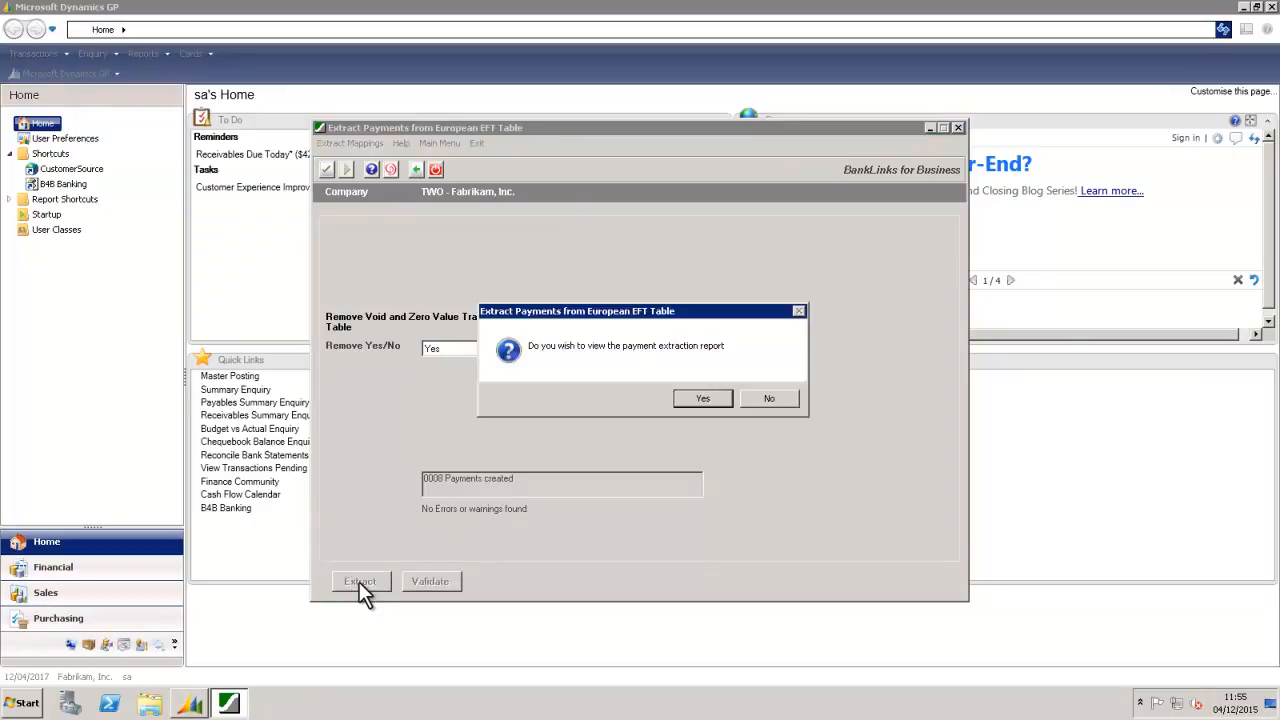
left_click(685, 396)
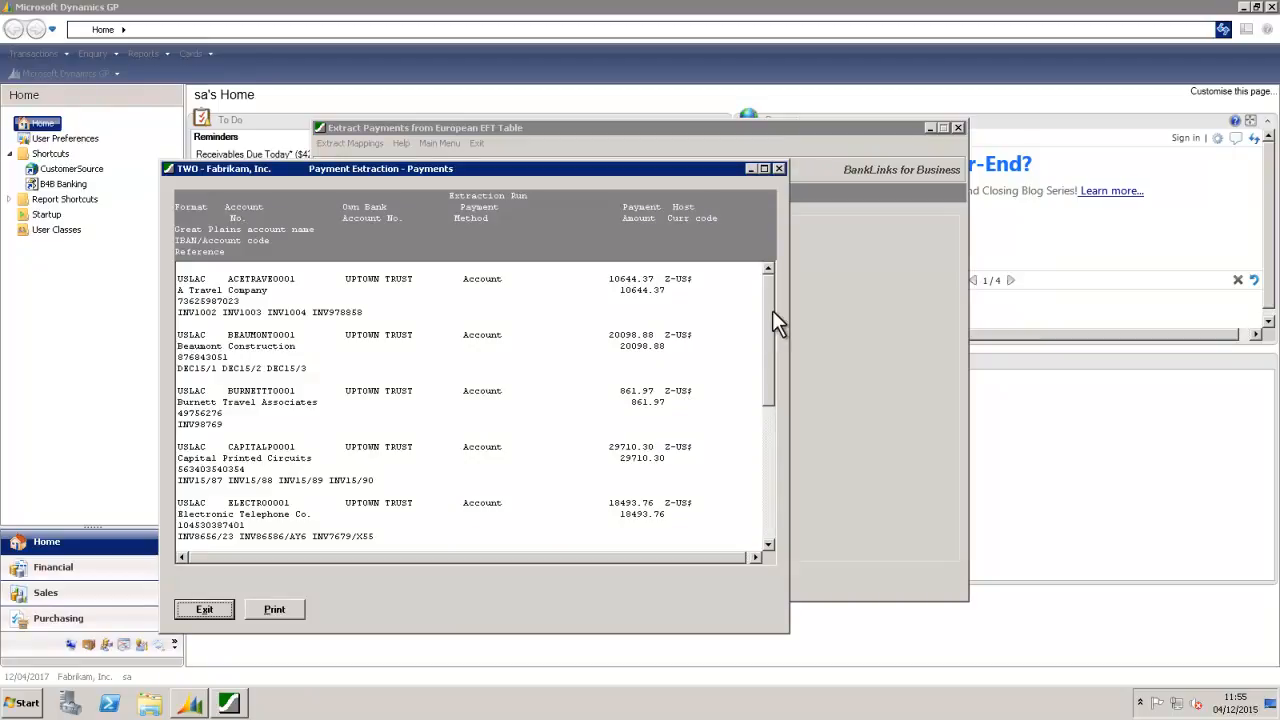
left_click_drag(772, 310, 771, 522)
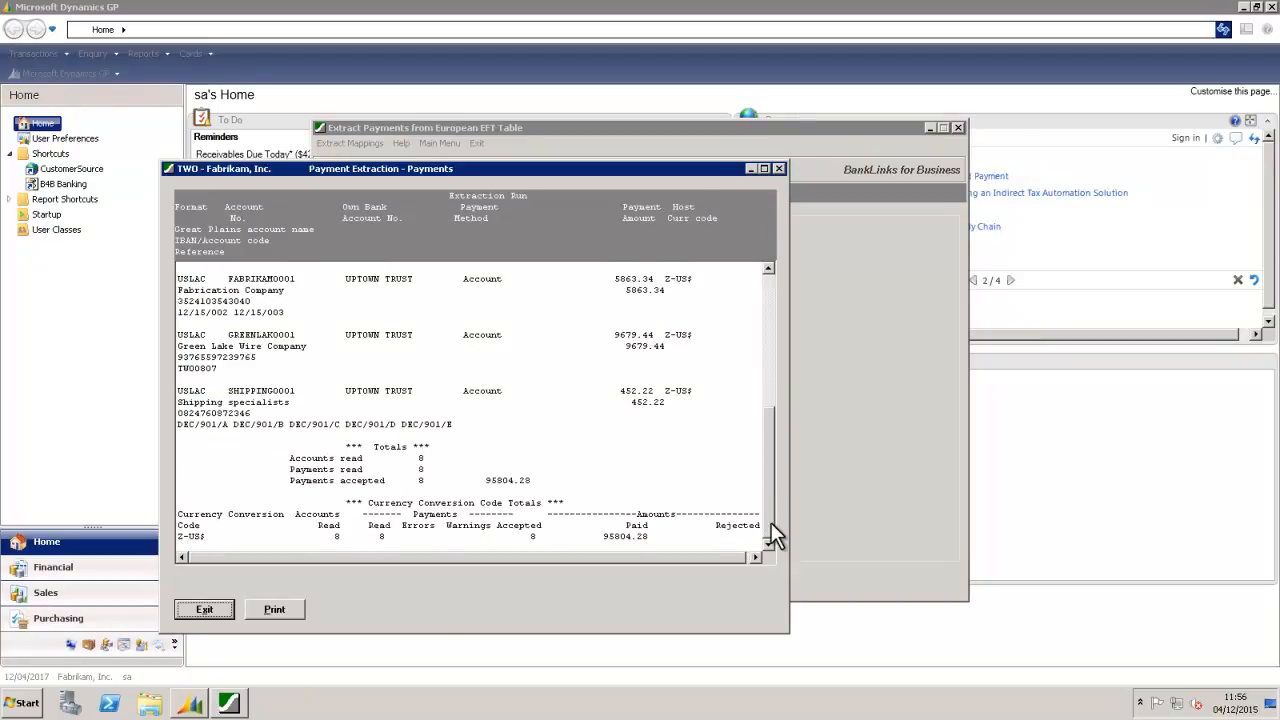
left_click(207, 612)
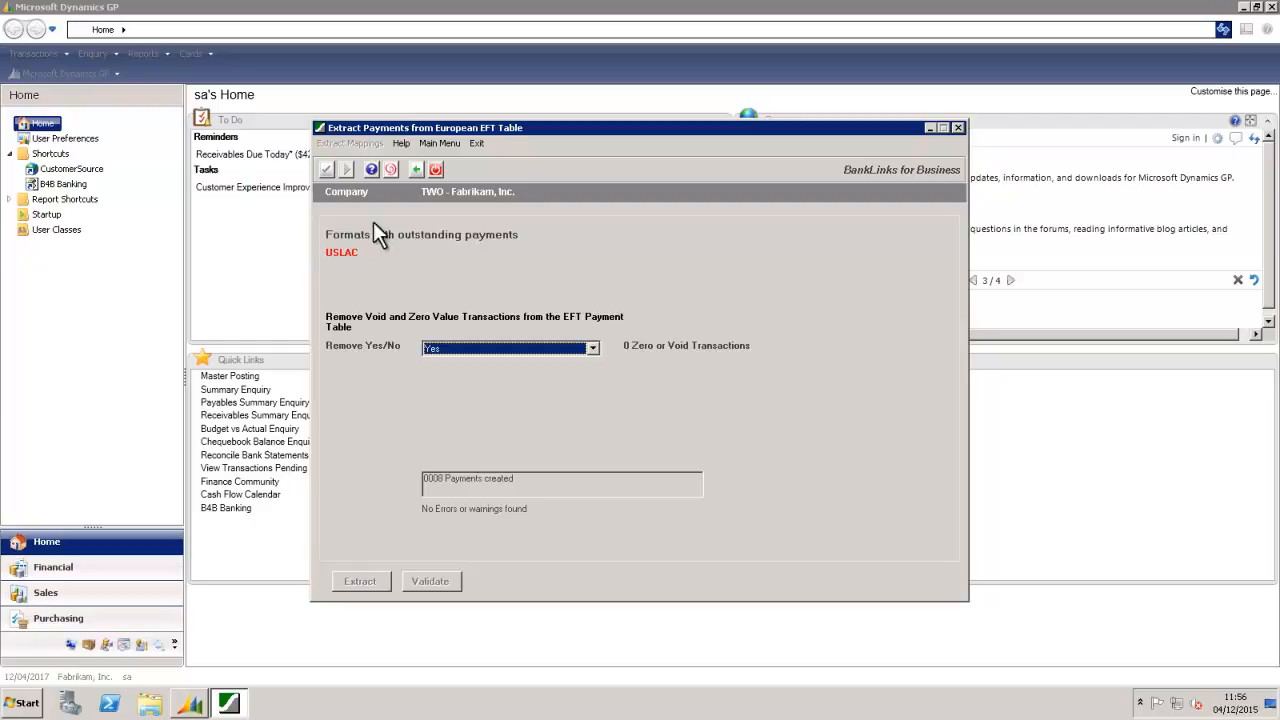
Step: Return to the main payments options and open Create Bank File for the USLAC USA Local Payments - ACH format
left_click(439, 143)
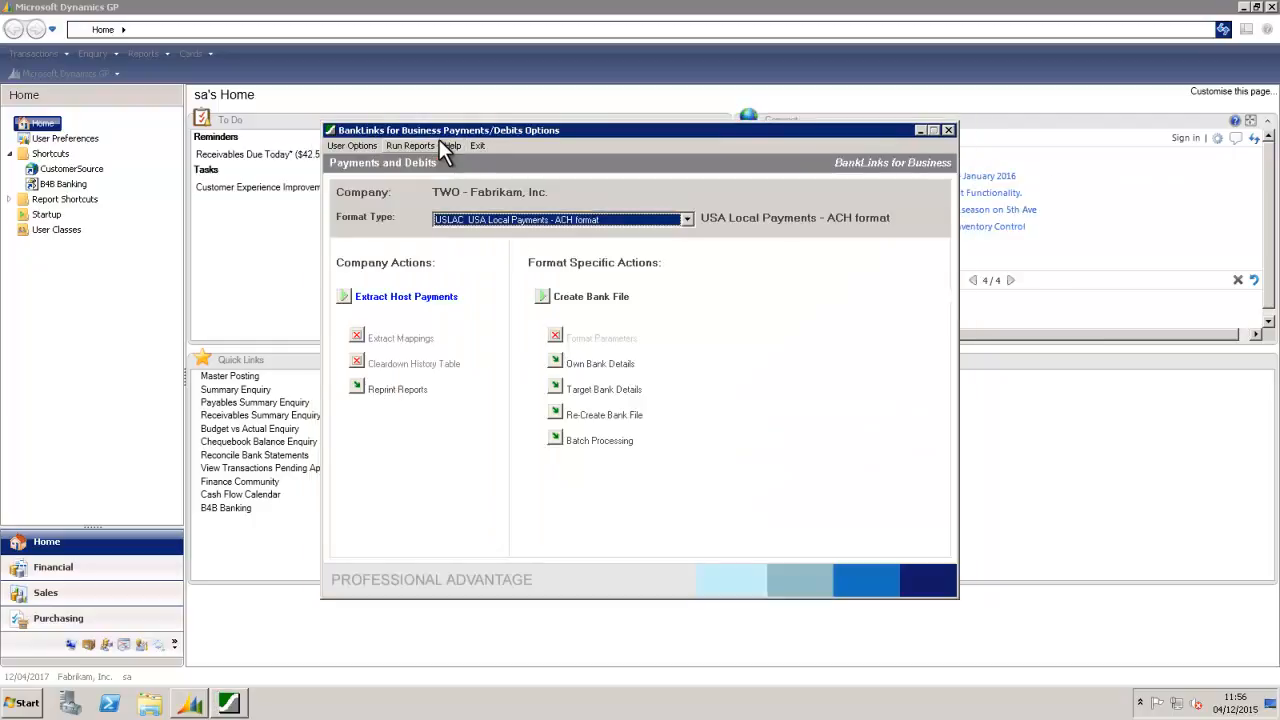
left_click(585, 297)
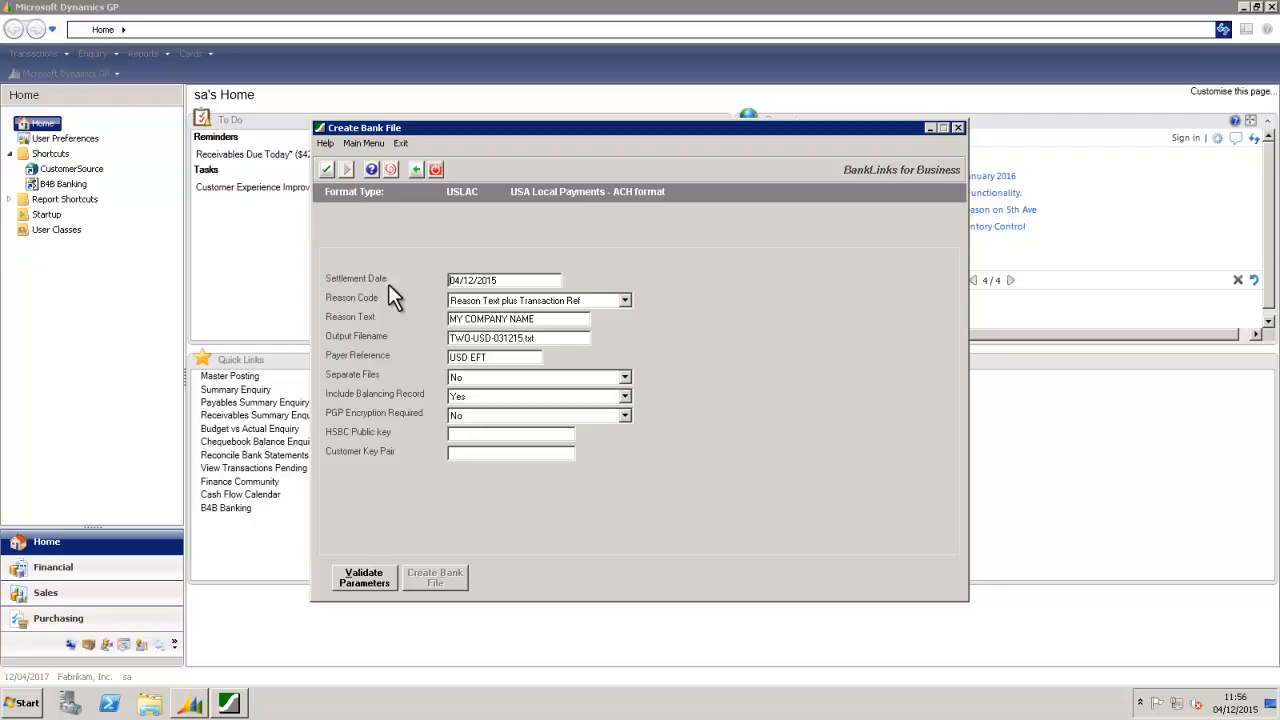
Step: Keep the reason code at Reason Text plus Transaction Ref and set the output filename to TWO-USD-041215.txt
left_click(497, 280)
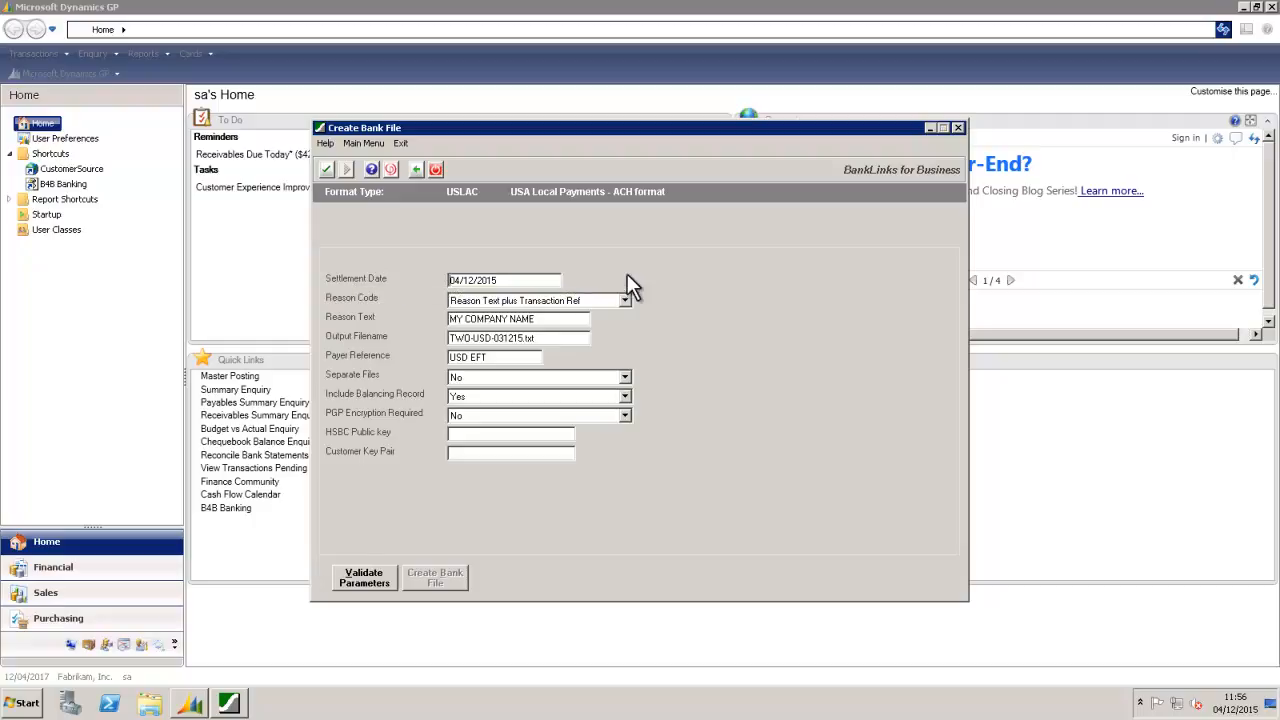
left_click(628, 299)
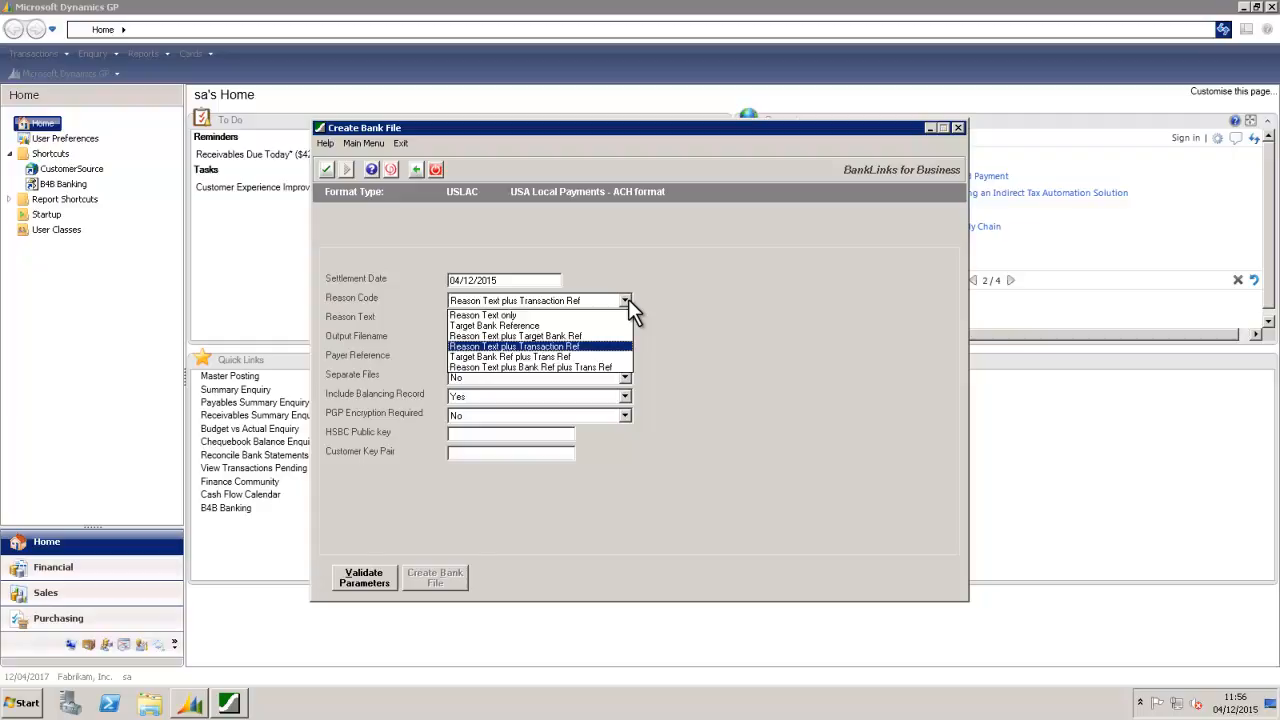
left_click(640, 301)
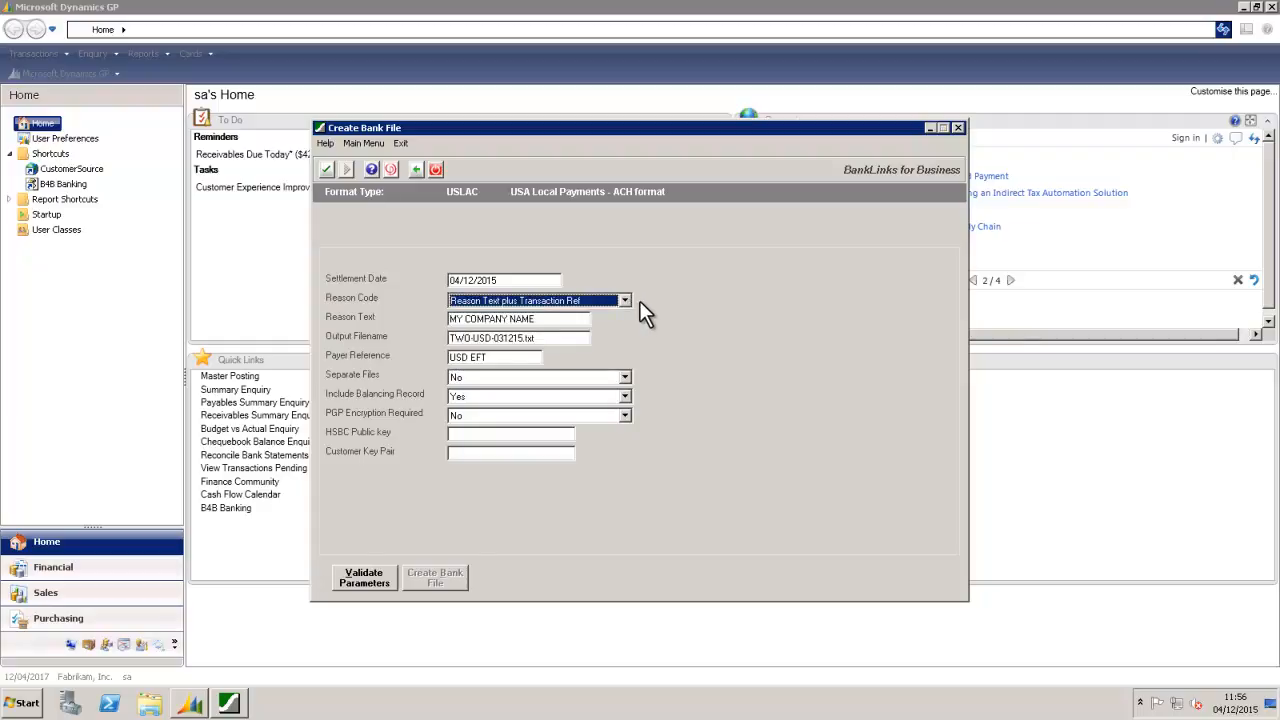
left_click(505, 338)
key("BackSpace")
type("4")
left_click(573, 337)
left_click(503, 360)
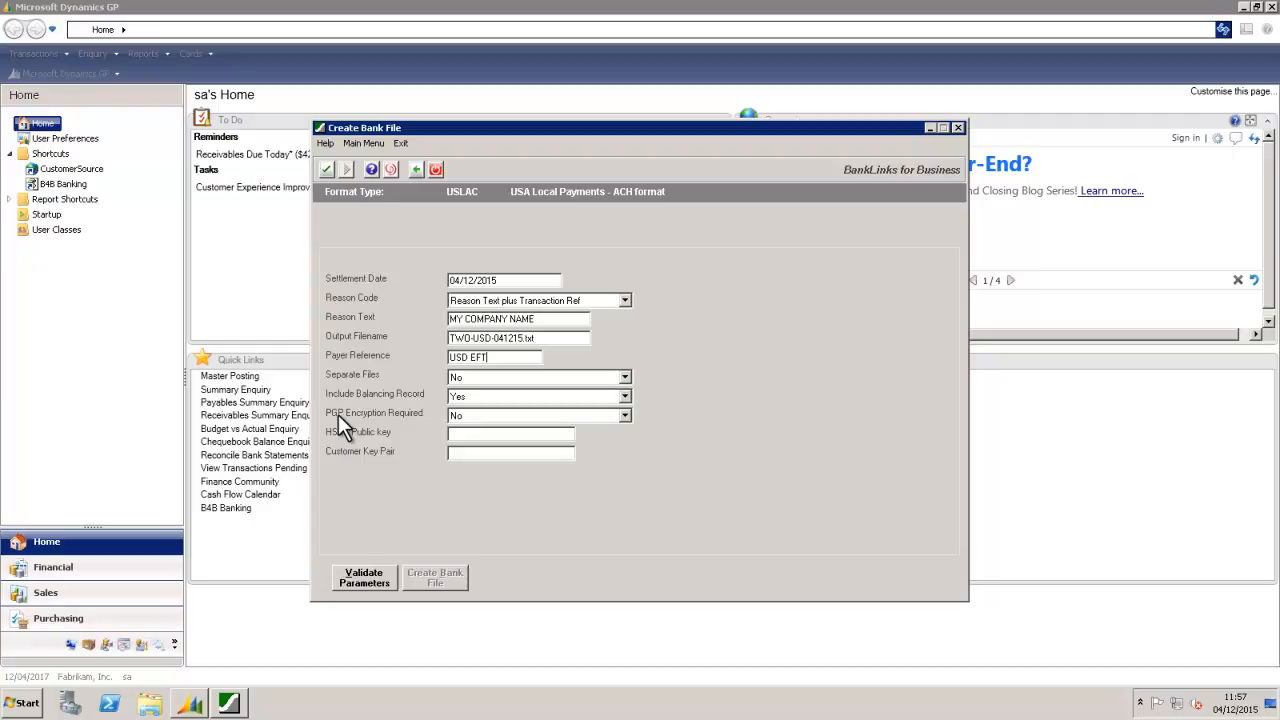
Step: Validate the parameters and create the bank file, reviewing the payment report's ACE TRAVEL bank account and invoice references before closing it
left_click(380, 582)
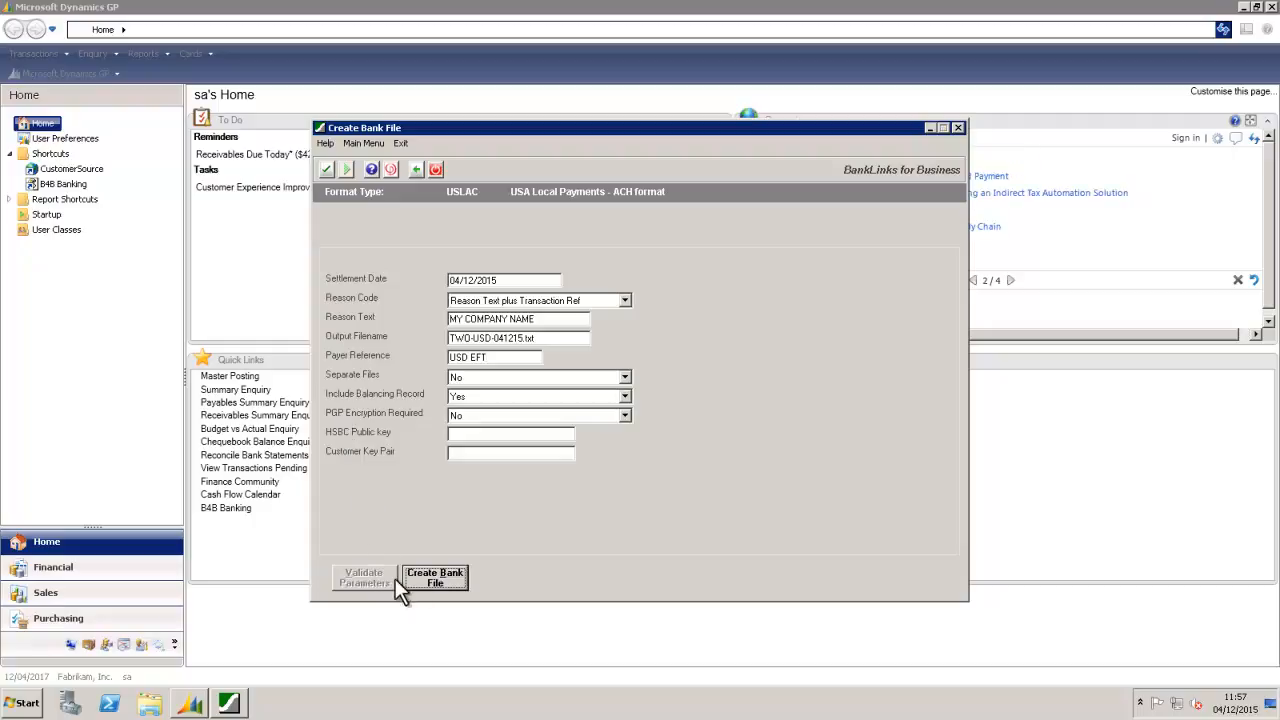
left_click(424, 576)
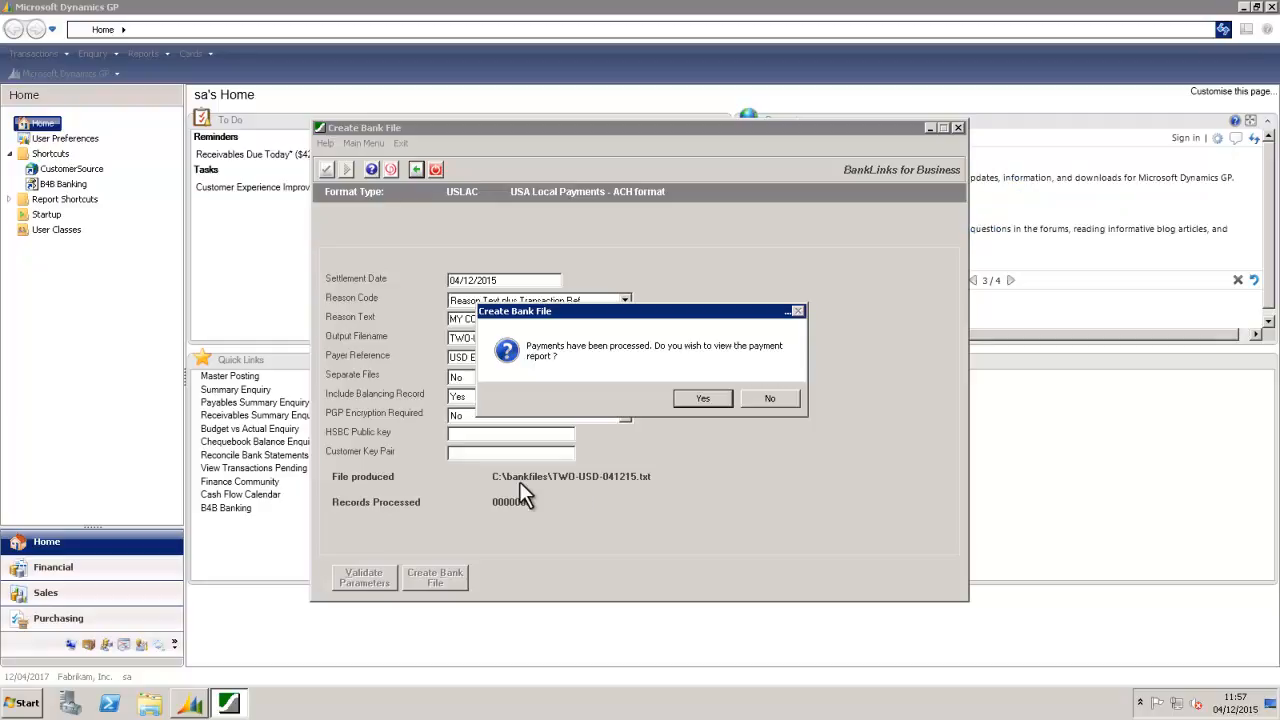
left_click(703, 398)
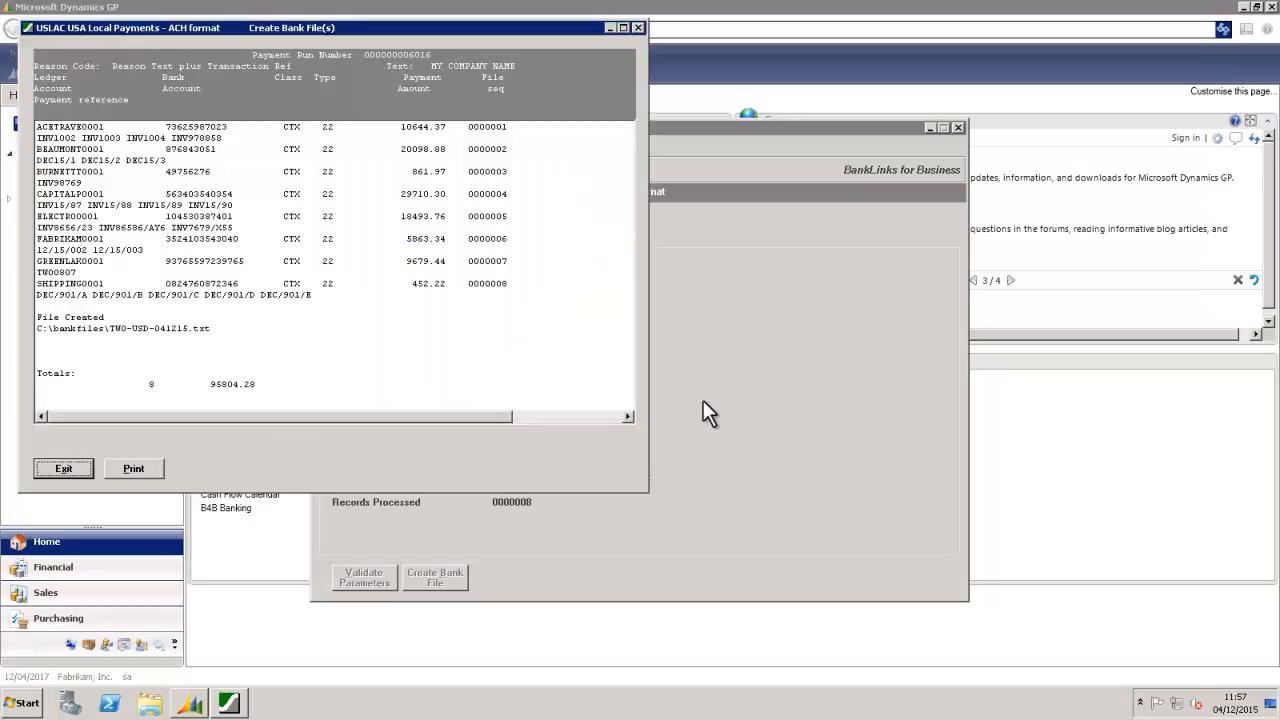
left_click(213, 127)
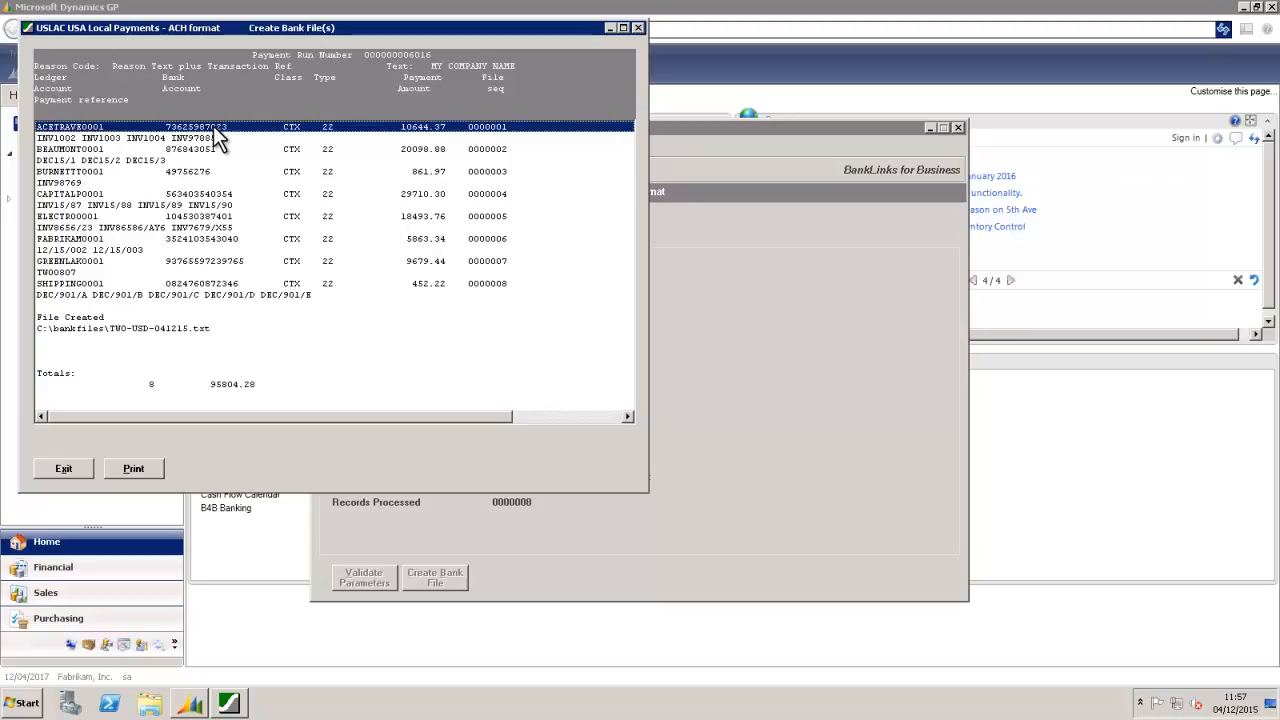
left_click(210, 139)
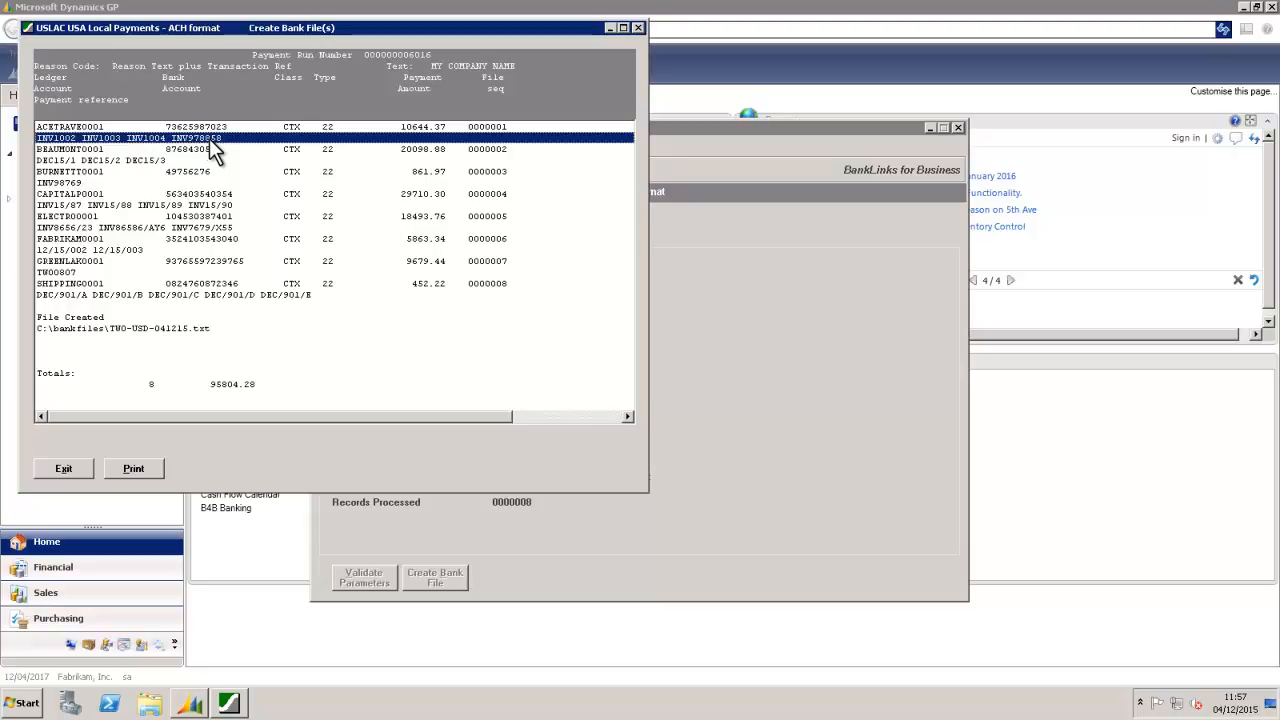
left_click(62, 470)
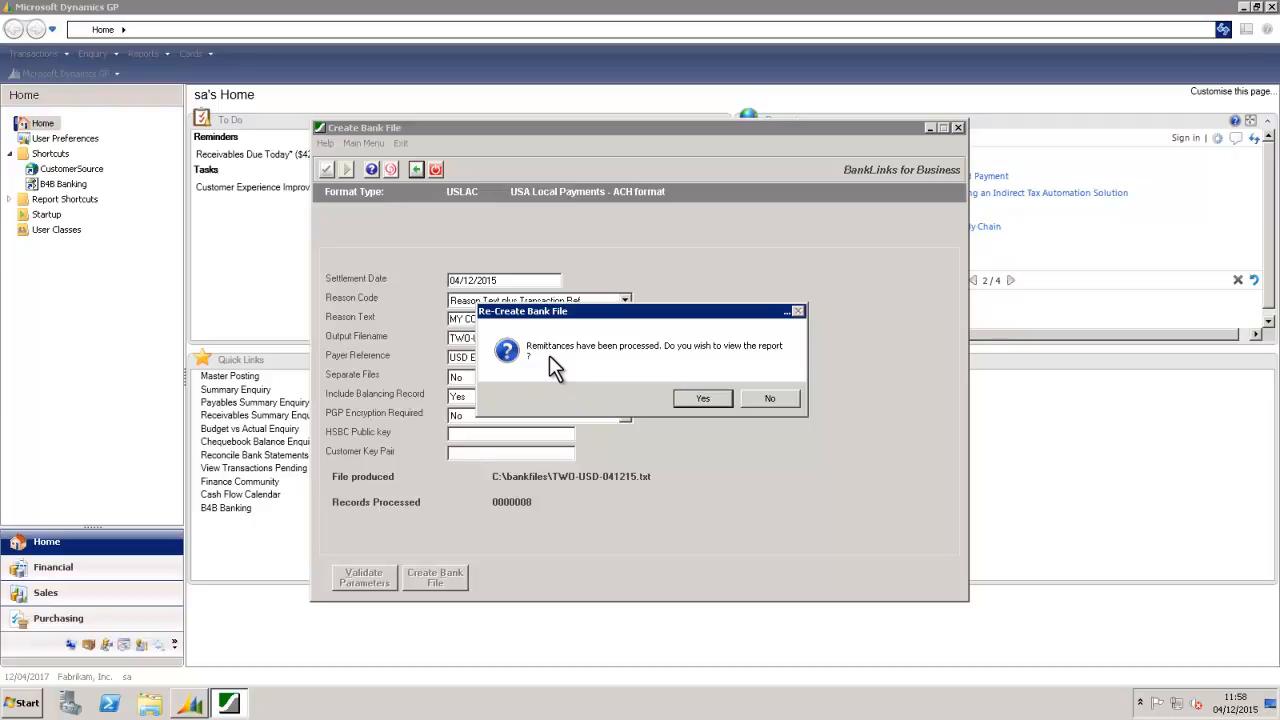
Step: View the remittance creation report, examining the remittance files listed for each supplier account, and close it
left_click(699, 397)
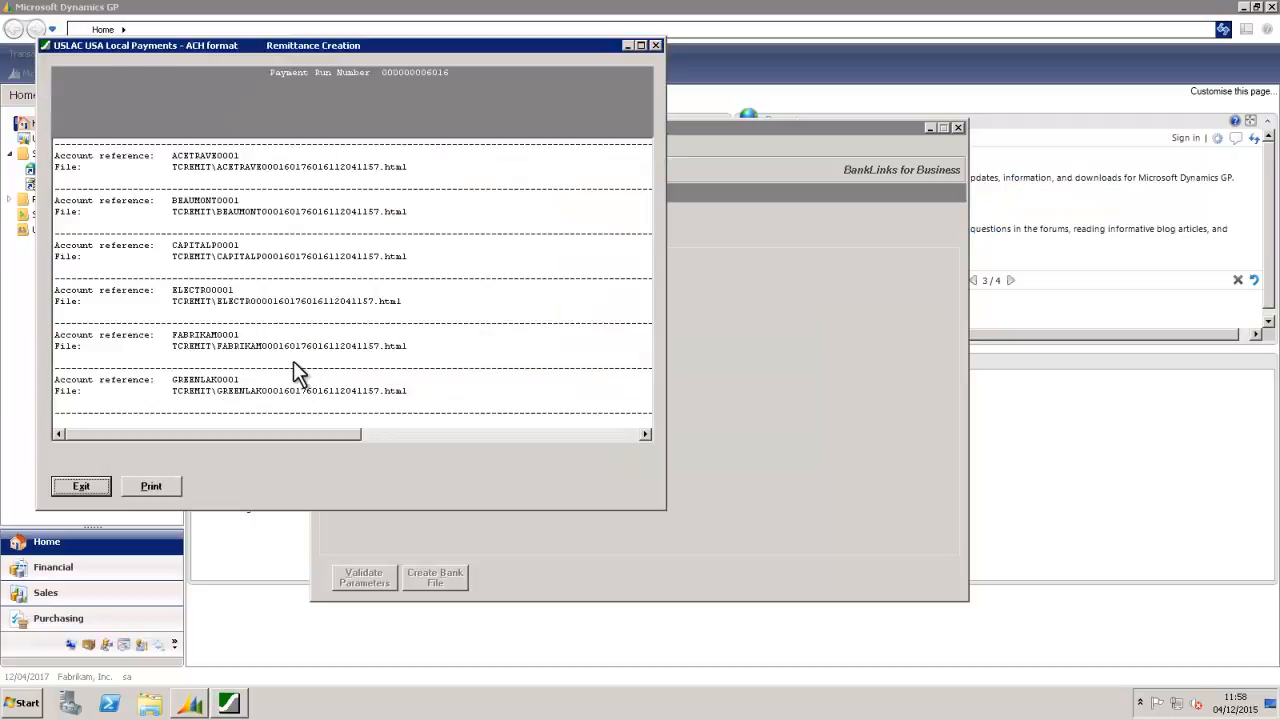
left_click(199, 188)
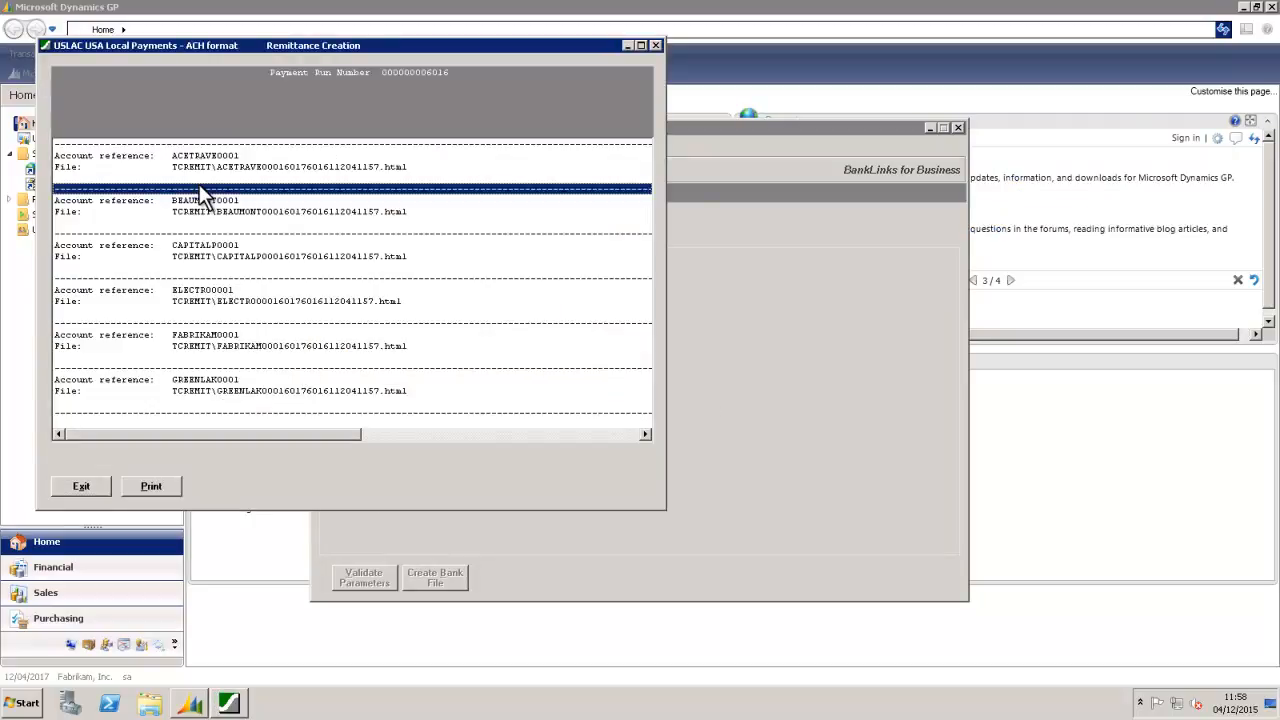
left_click(105, 178)
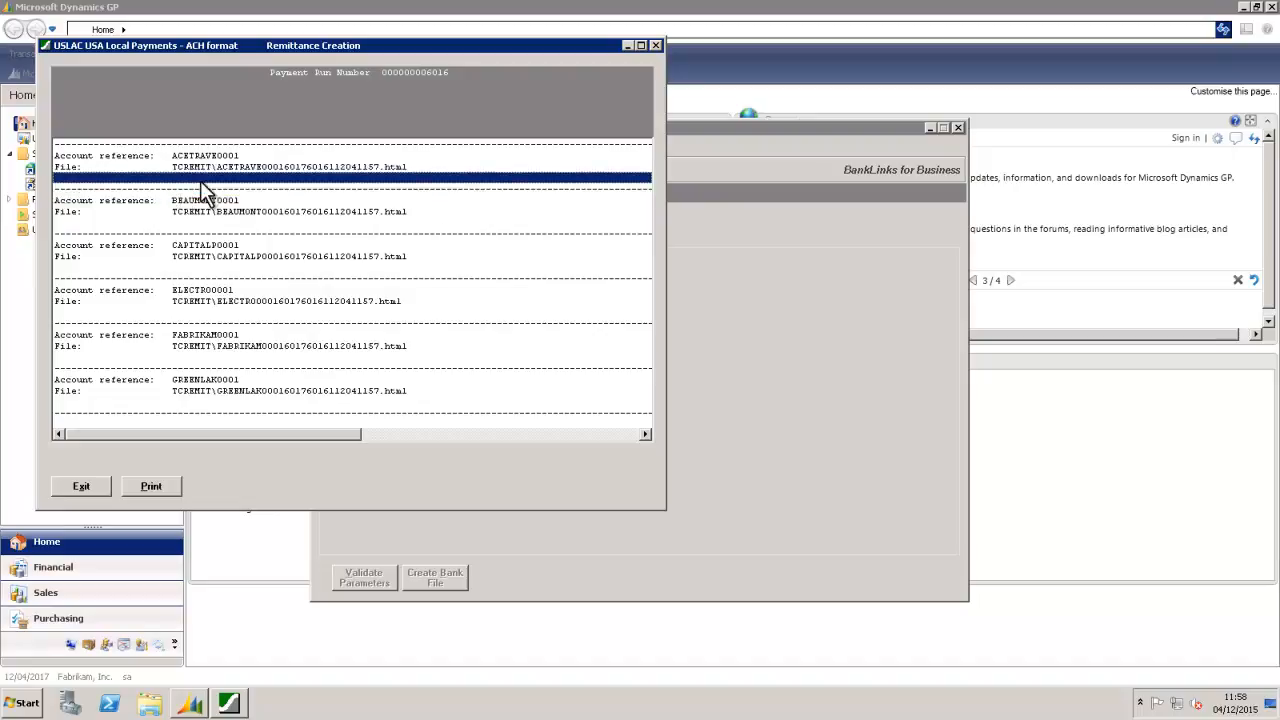
left_click(87, 485)
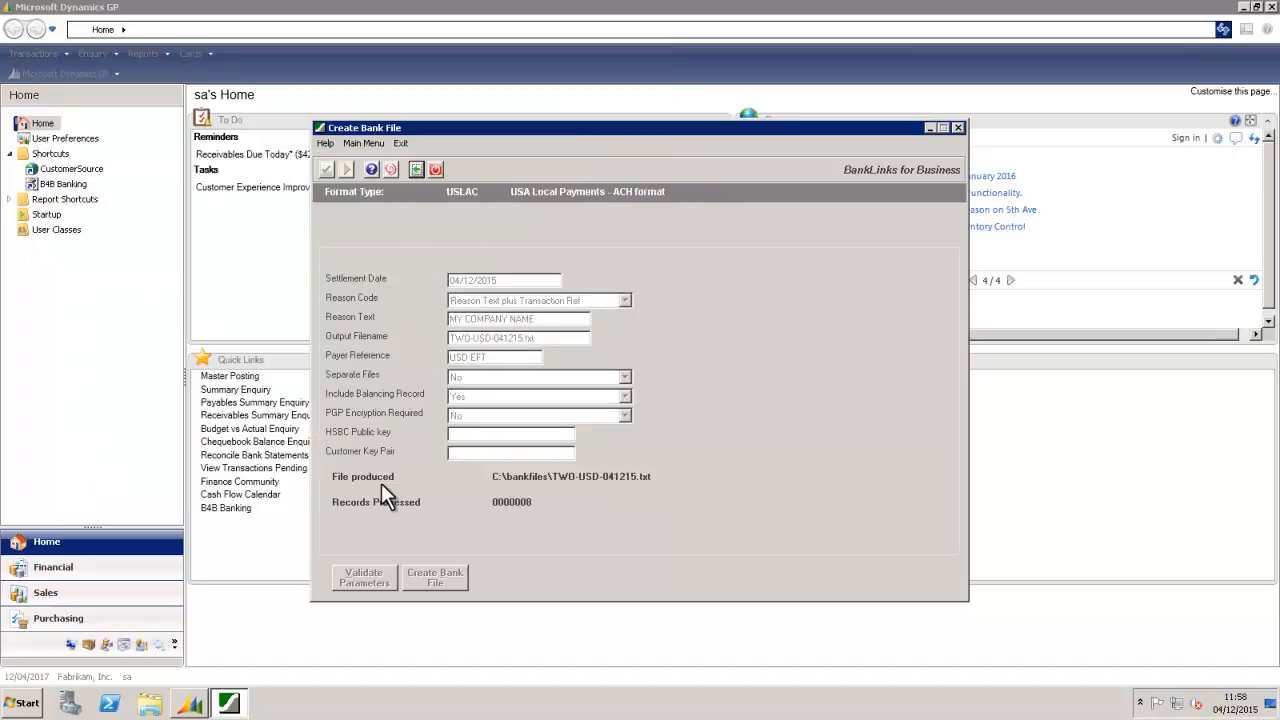
Step: In Windows Explorer, view the newest ACE TRAVEL remittance from C:\b4b\TCREMIT, close it and the folder, and return to the main payments options
left_click(150, 703)
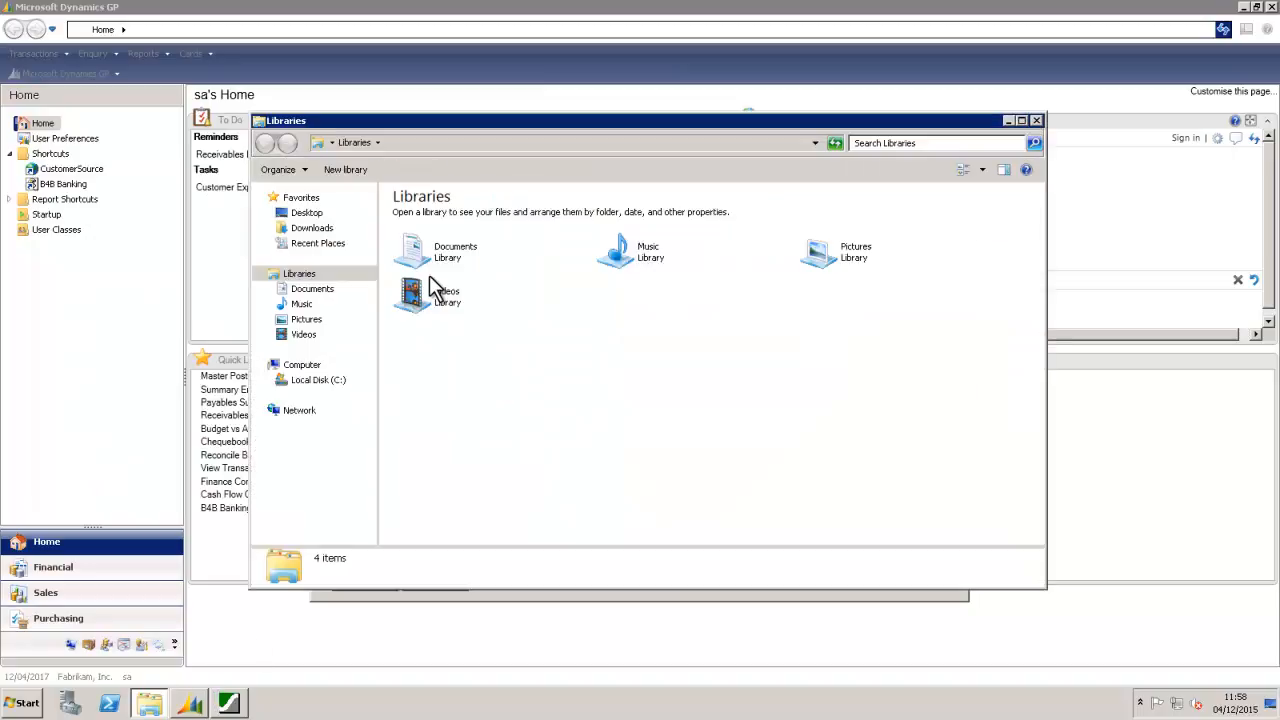
left_click(338, 383)
left_click(415, 215)
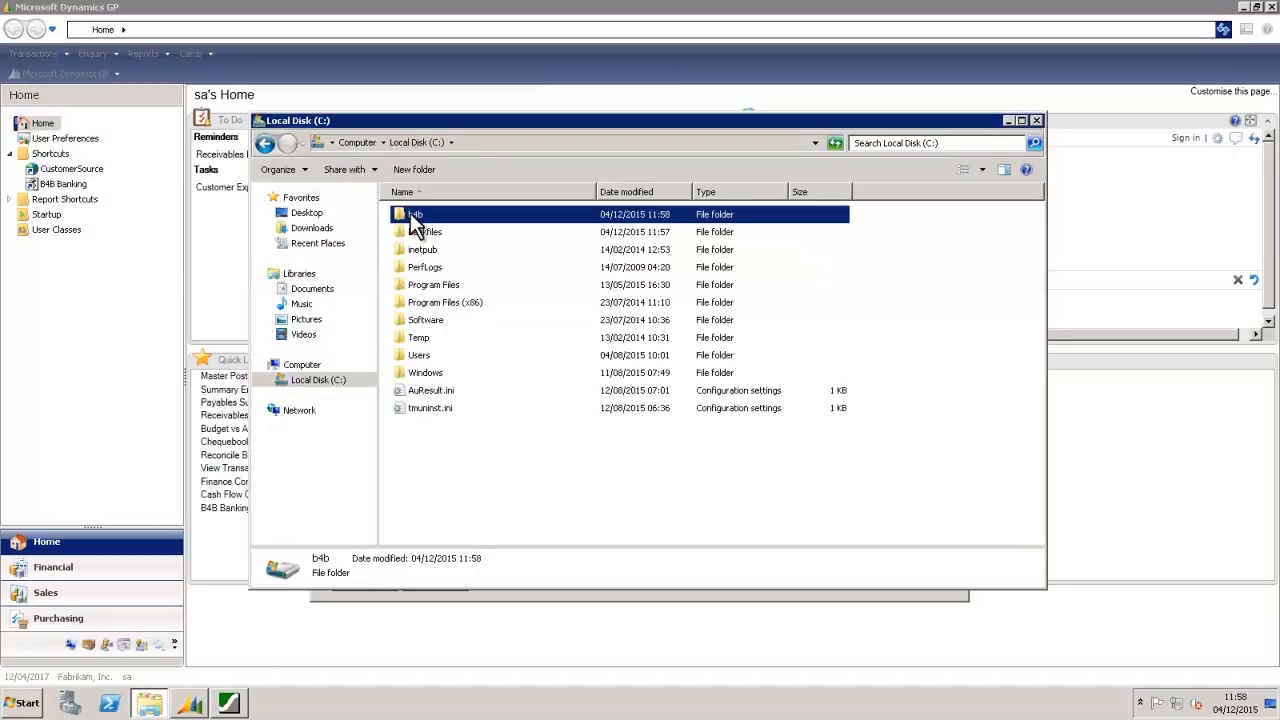
double_click(423, 220)
left_click(437, 250)
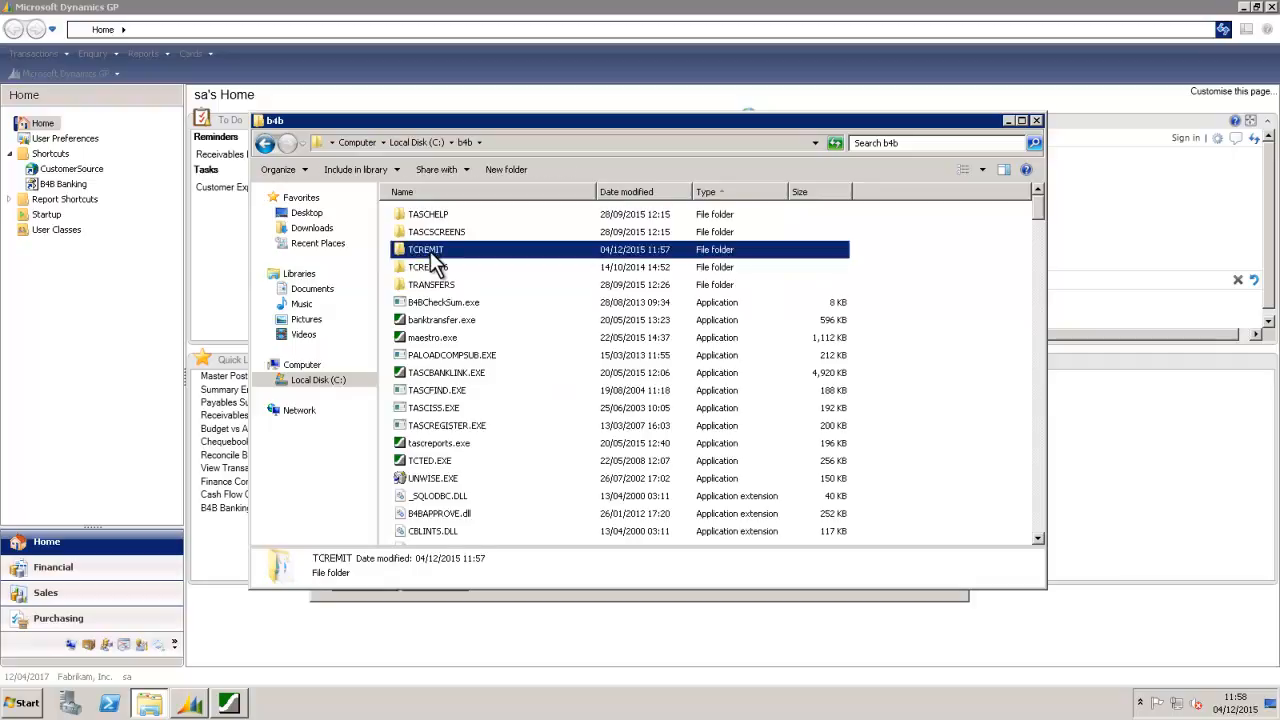
double_click(437, 250)
double_click(472, 214)
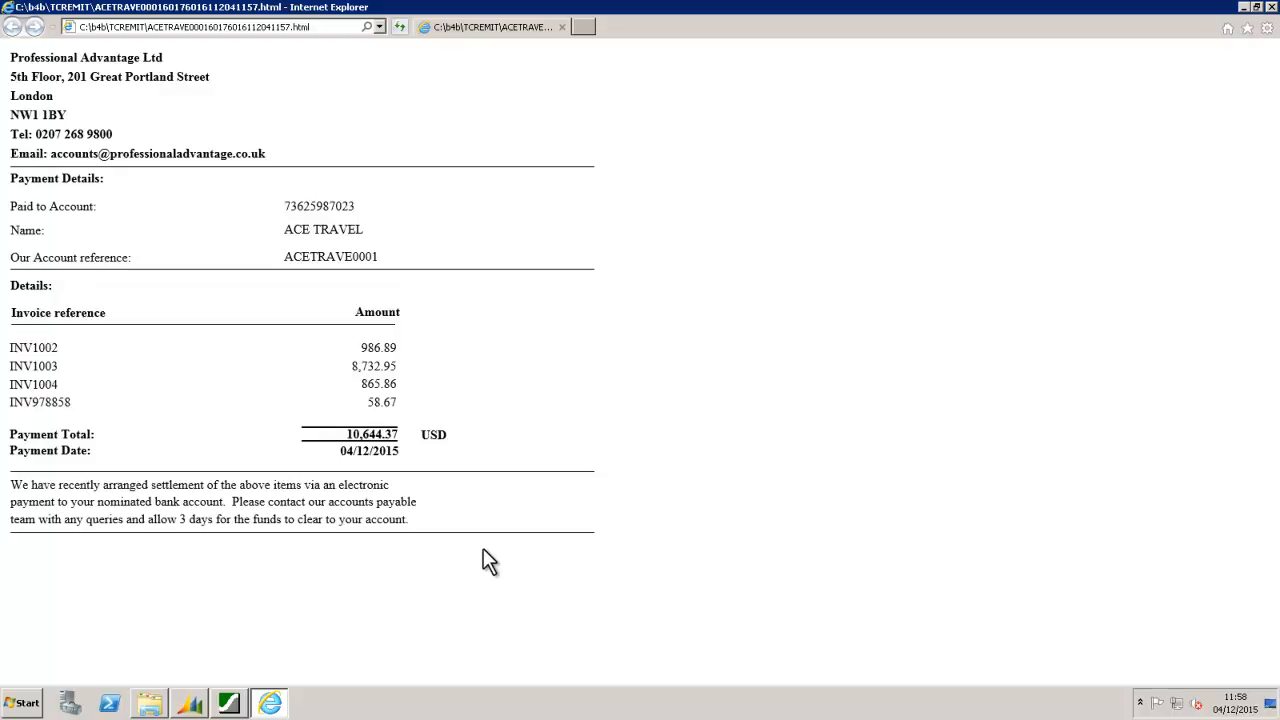
left_click(1268, 6)
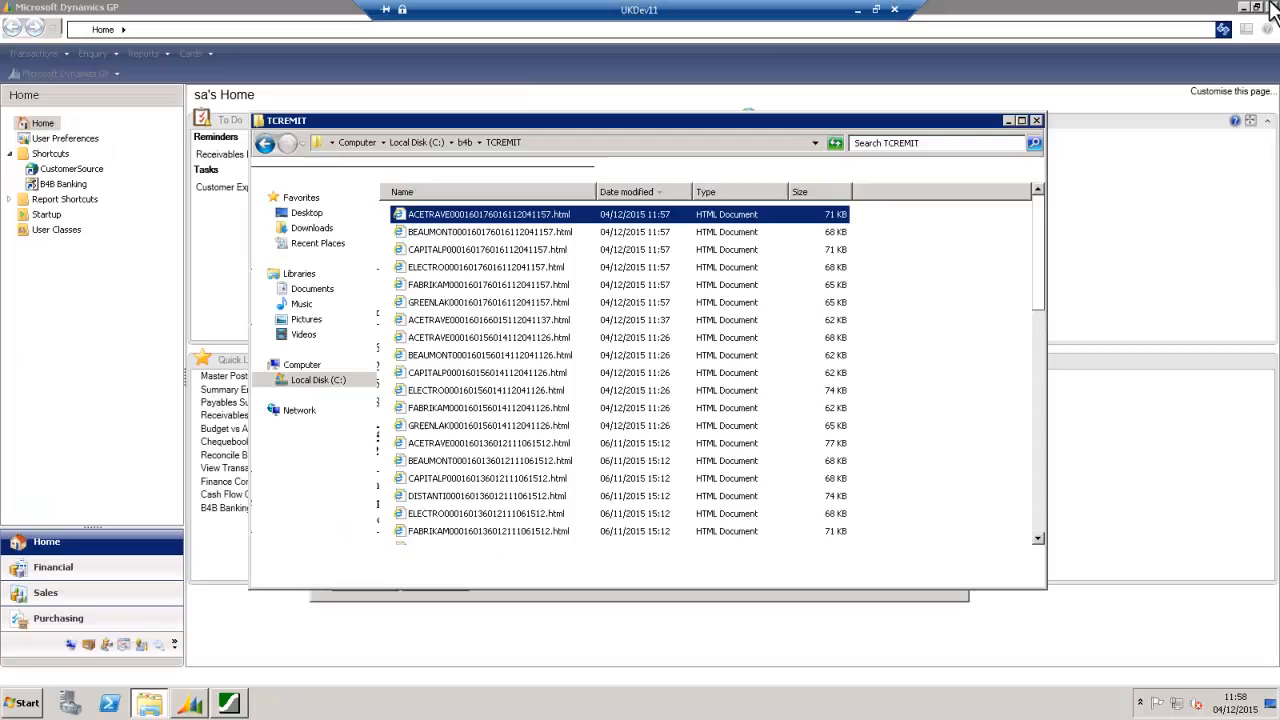
left_click(1036, 121)
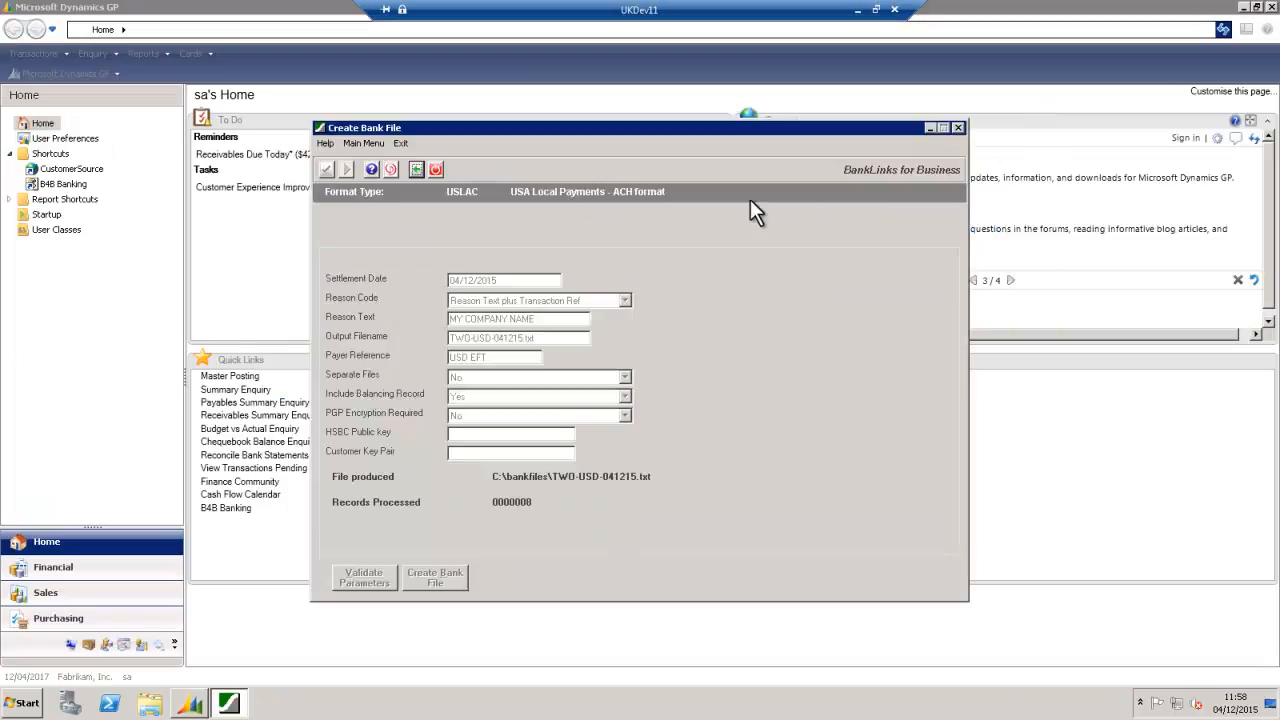
left_click(363, 143)
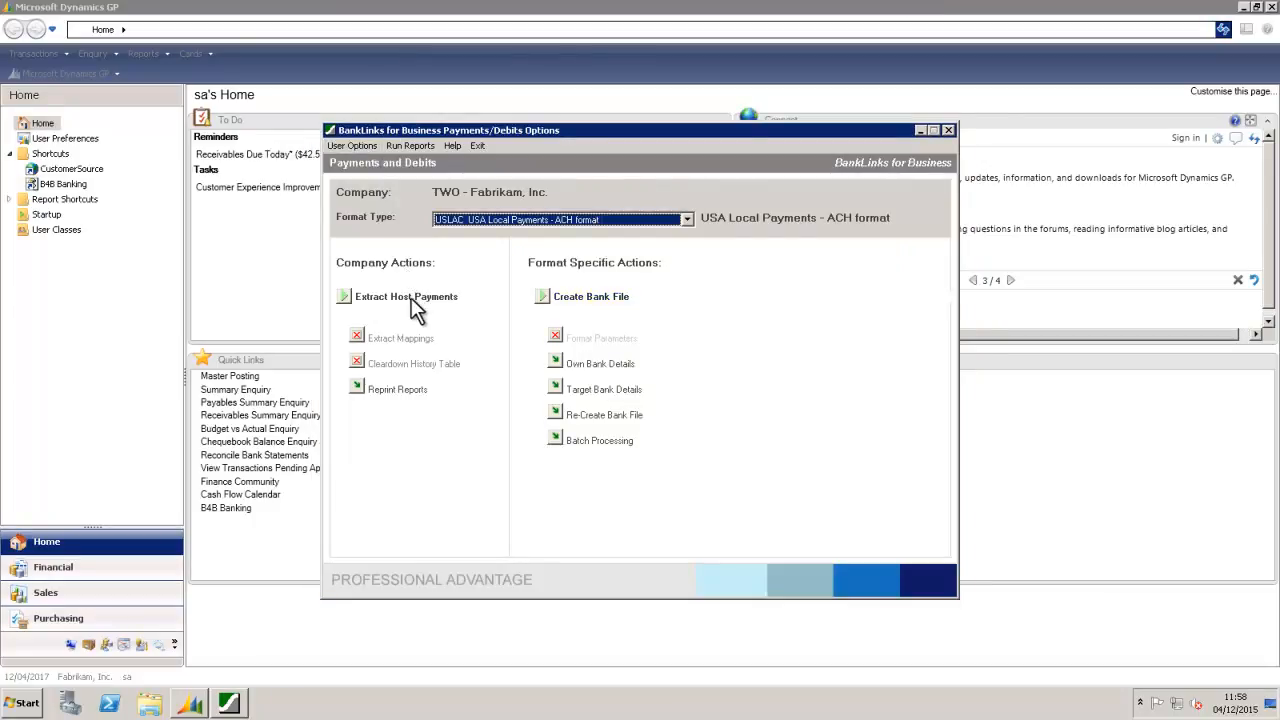